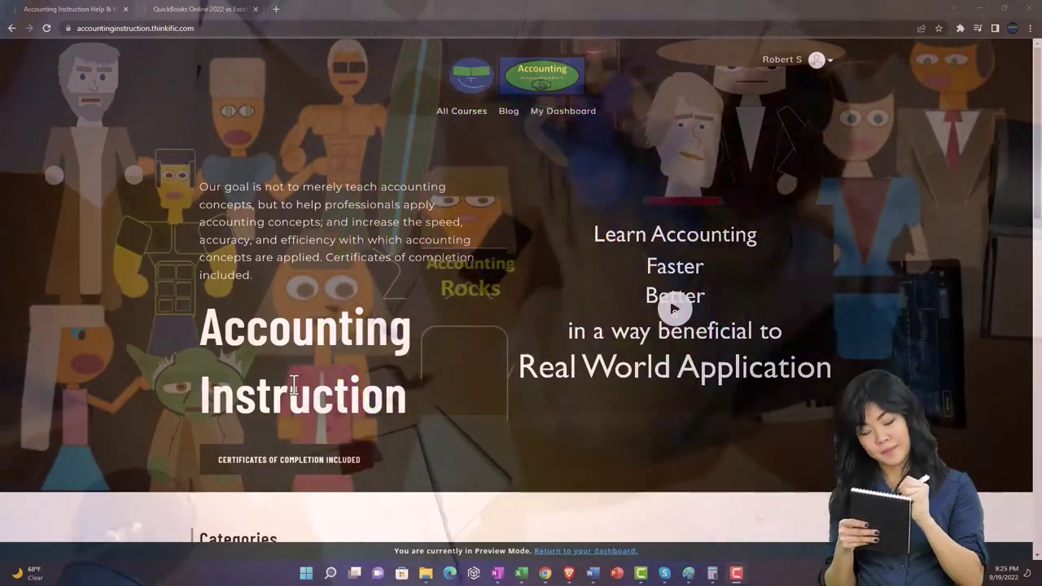
Step: Look through the course categories on the Accounting Instruction site and the lesson sections of the QuickBooks Online 2022 course
scroll(145, 453, down, 1)
scroll(143, 445, down, 6)
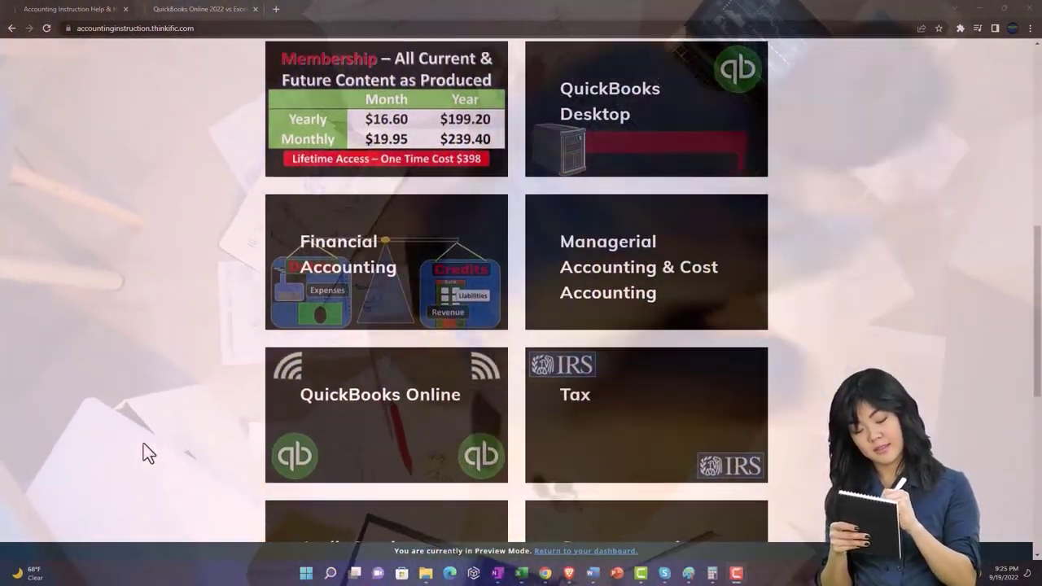
scroll(143, 444, down, 5)
scroll(143, 452, down, 1)
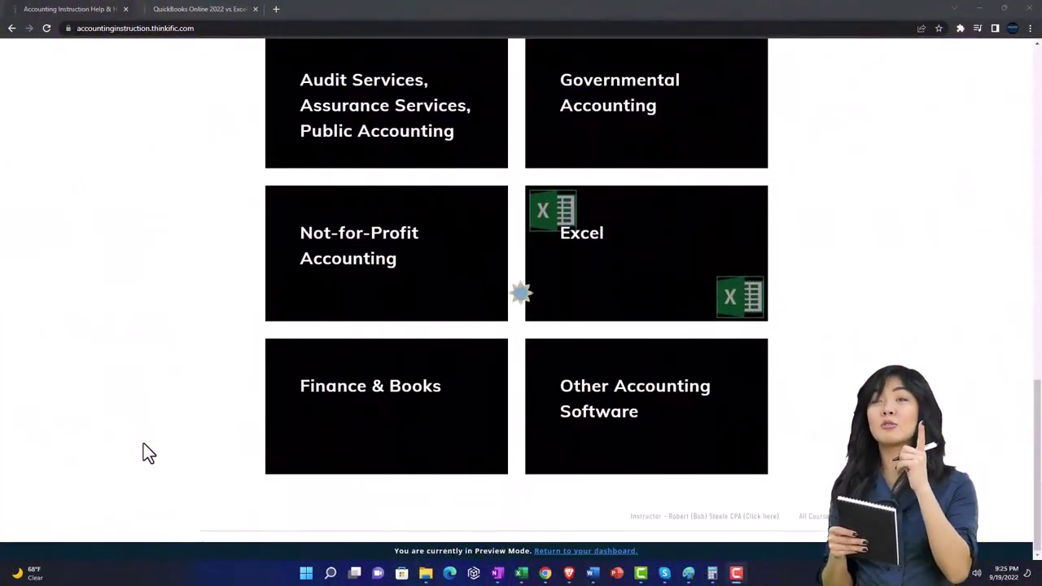
click(187, 12)
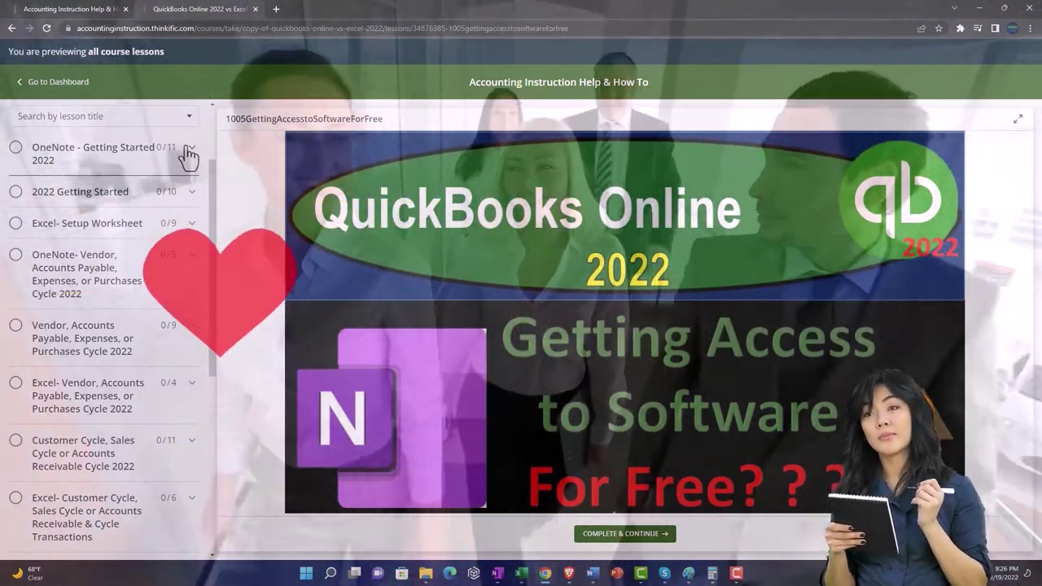
click(189, 153)
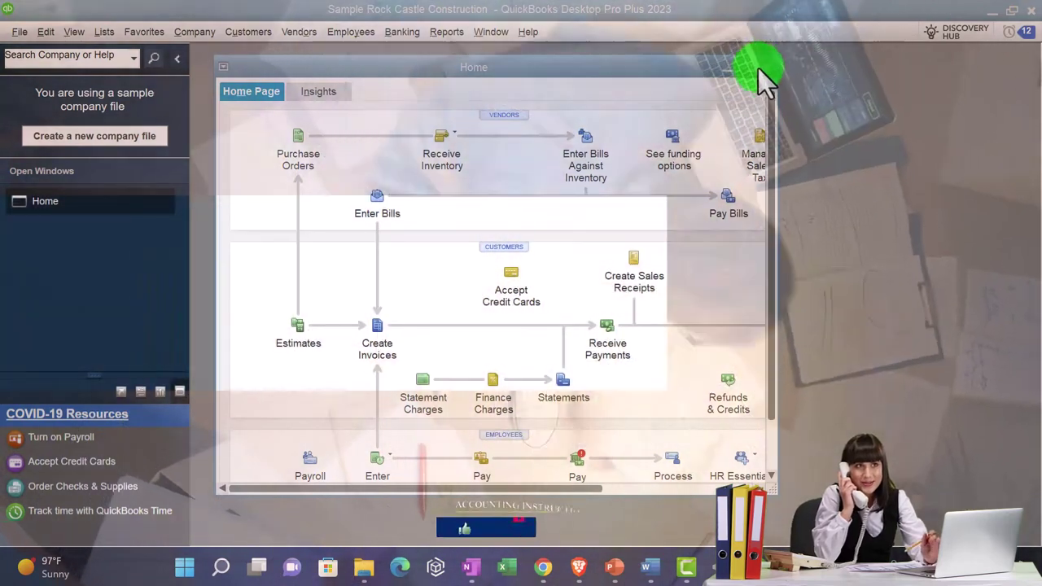
Step: Maximize the Home page inside QuickBooks Desktop and show the open window list
click(758, 67)
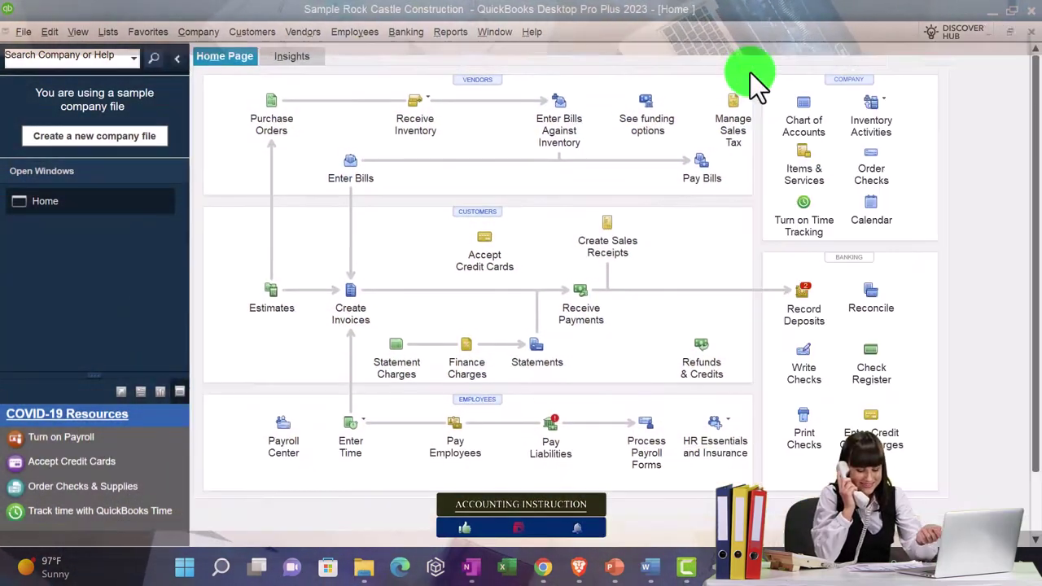
click(79, 32)
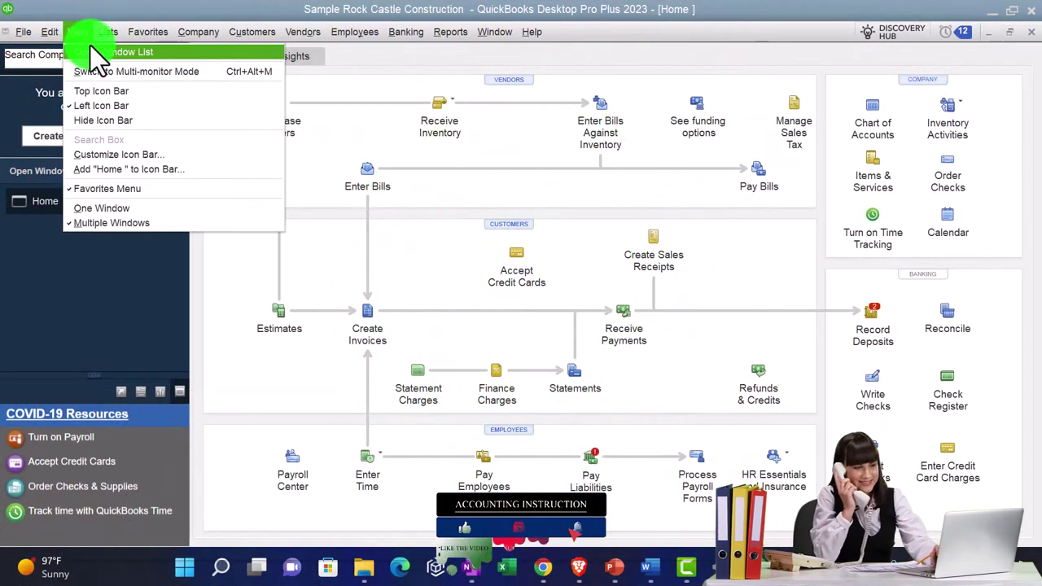
click(92, 53)
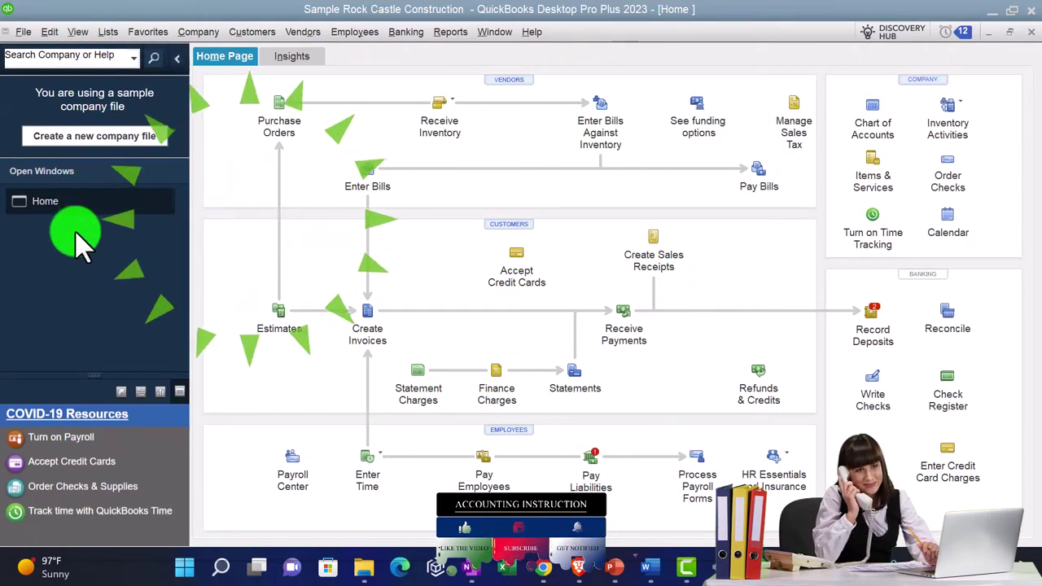
Step: Open the Profit & Loss Standard report and set its date range from 01/01/2024 to 12/31/2024
click(454, 36)
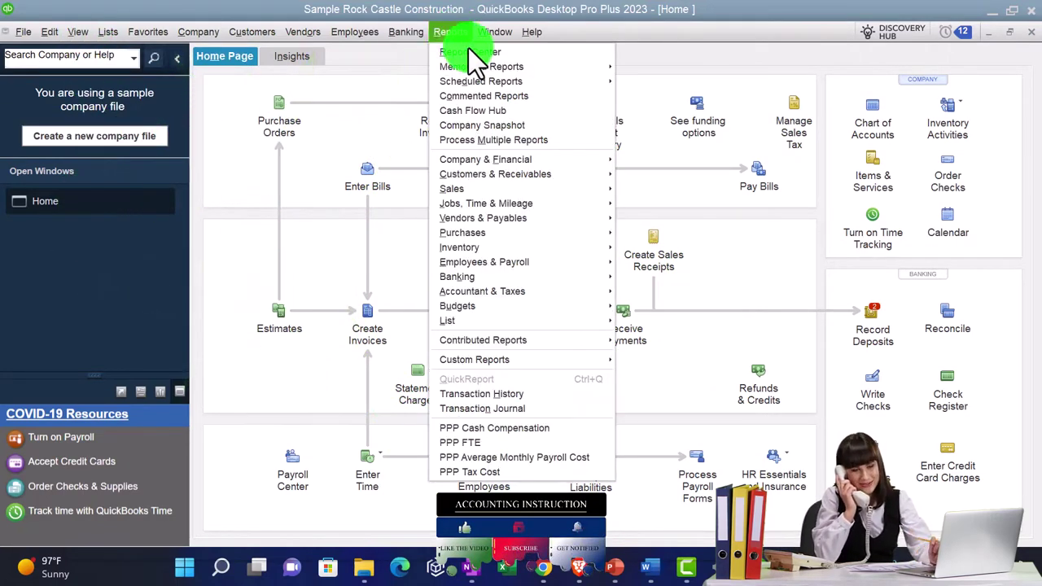
mouse_move(508, 157)
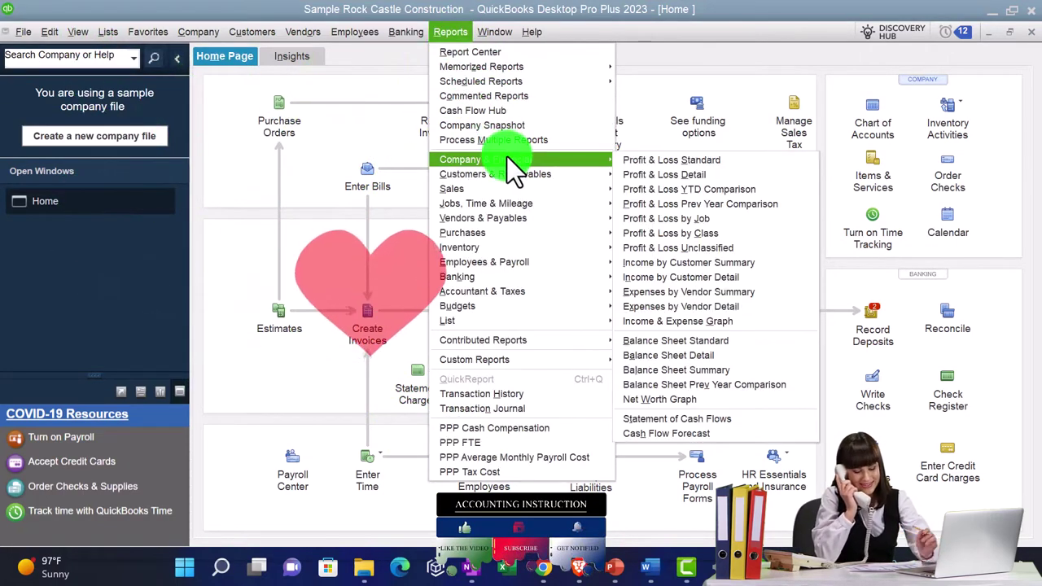
click(639, 160)
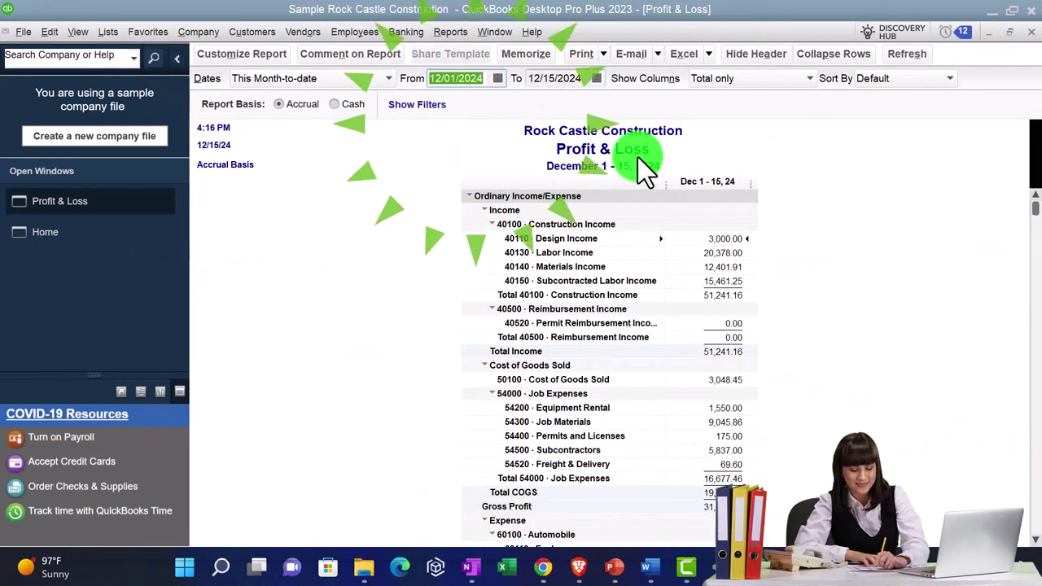
text(01/01/2024)
key(Tab)
text(12)
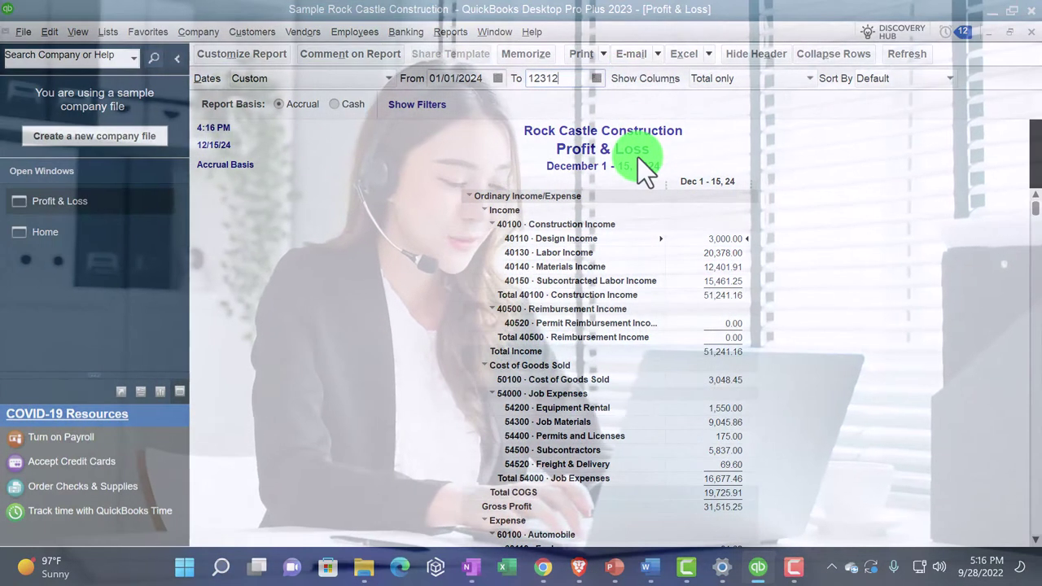
text(/31/2024)
key(Tab)
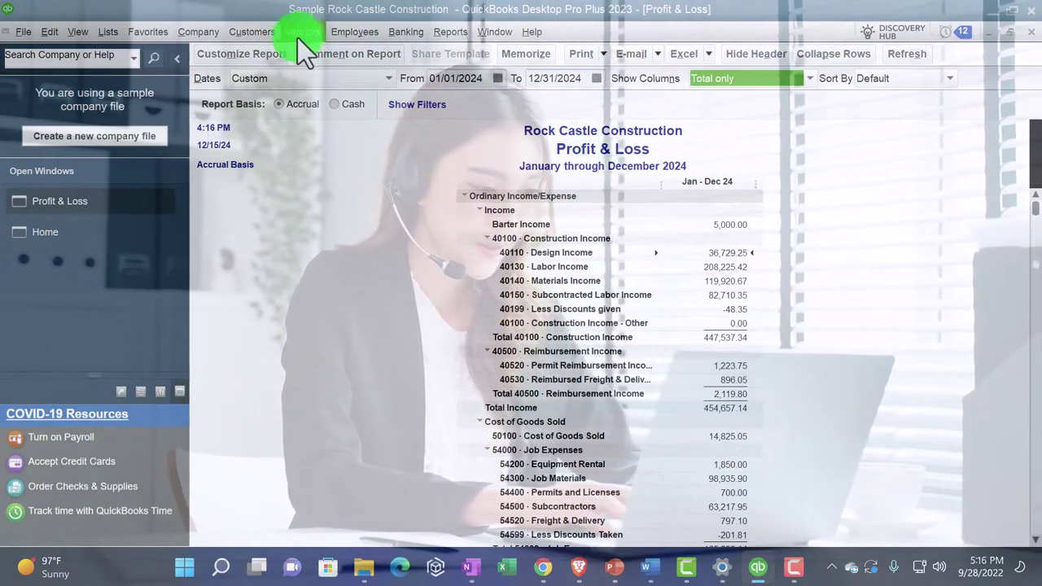
Step: Customize the Profit & Loss report's column label font to size 12 and apply the change to all related fonts
click(281, 52)
click(311, 42)
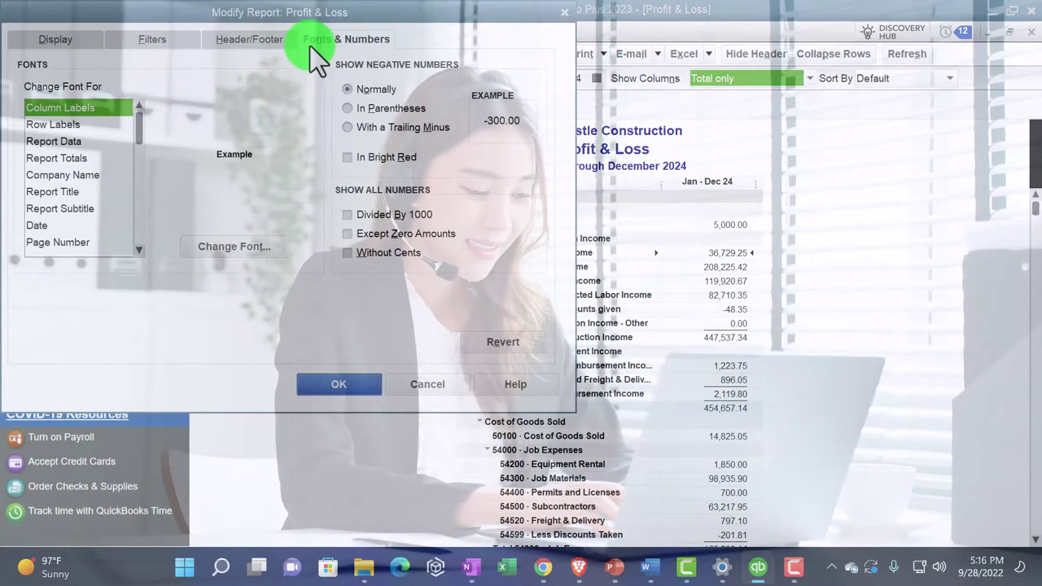
click(266, 248)
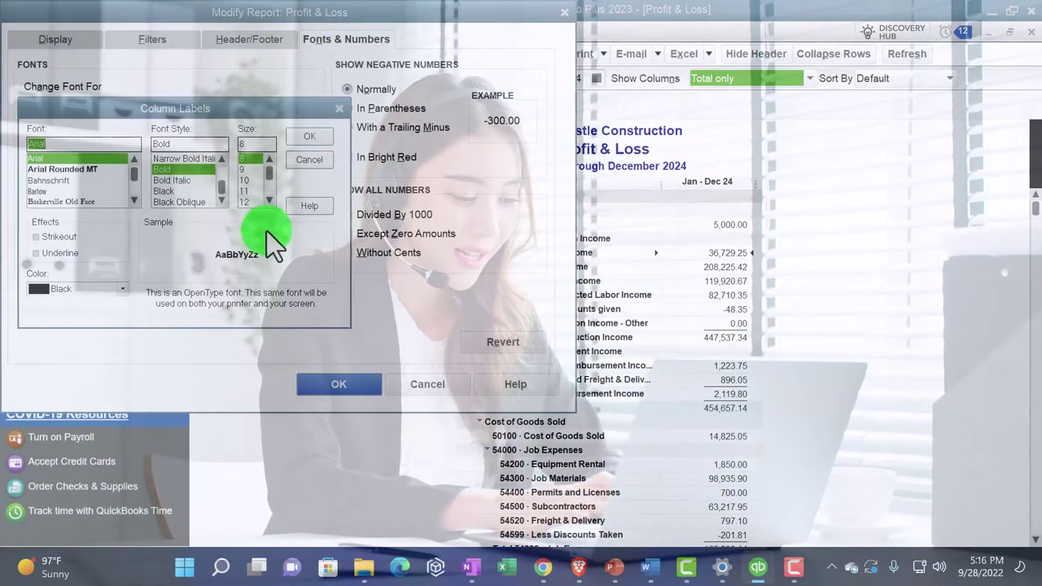
click(248, 203)
click(303, 137)
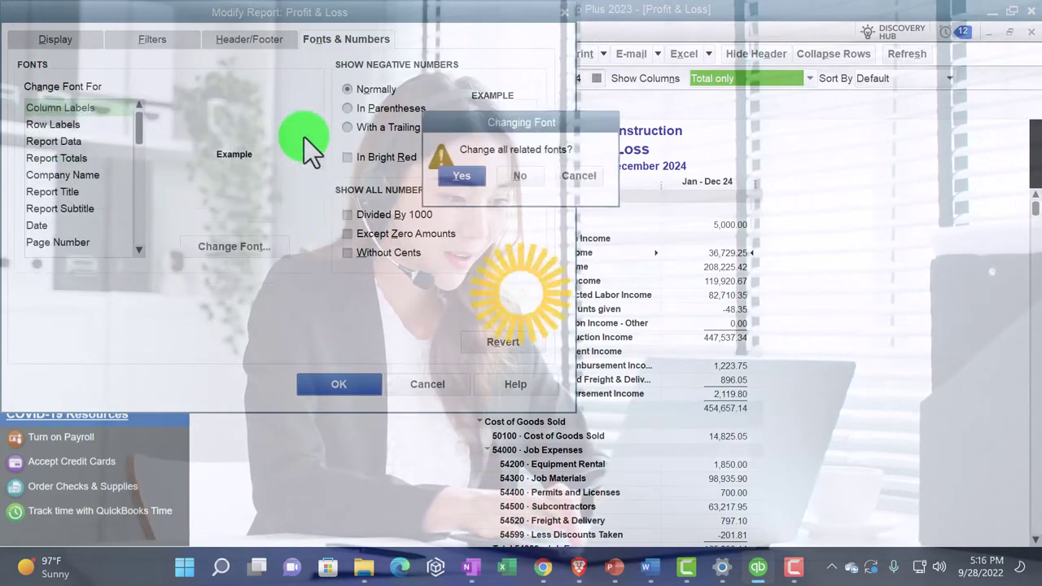
click(458, 175)
click(357, 384)
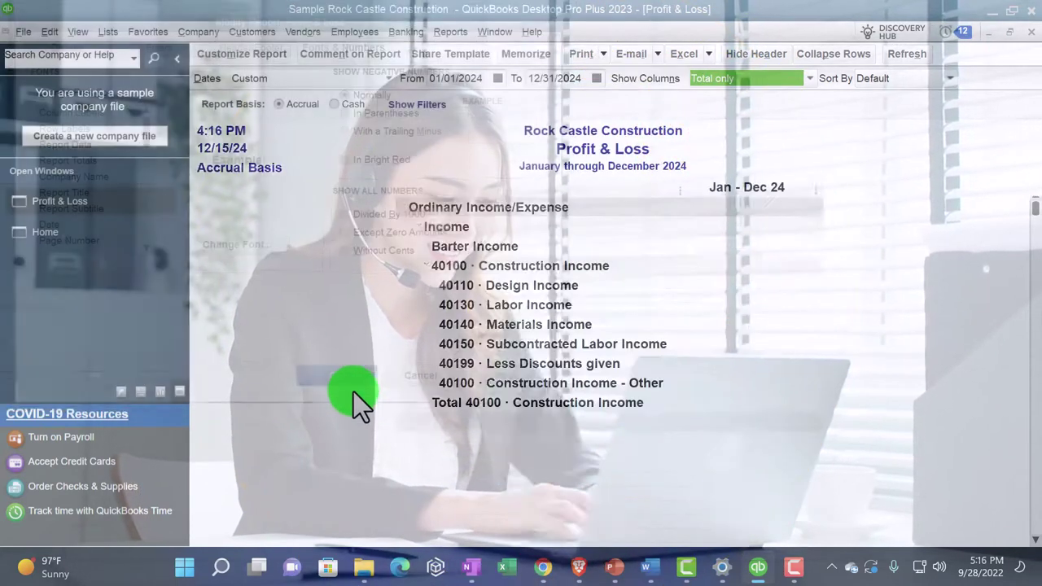
Step: Open the Balance Sheet Standard report and set its as-of date to 12/31/2024
click(445, 34)
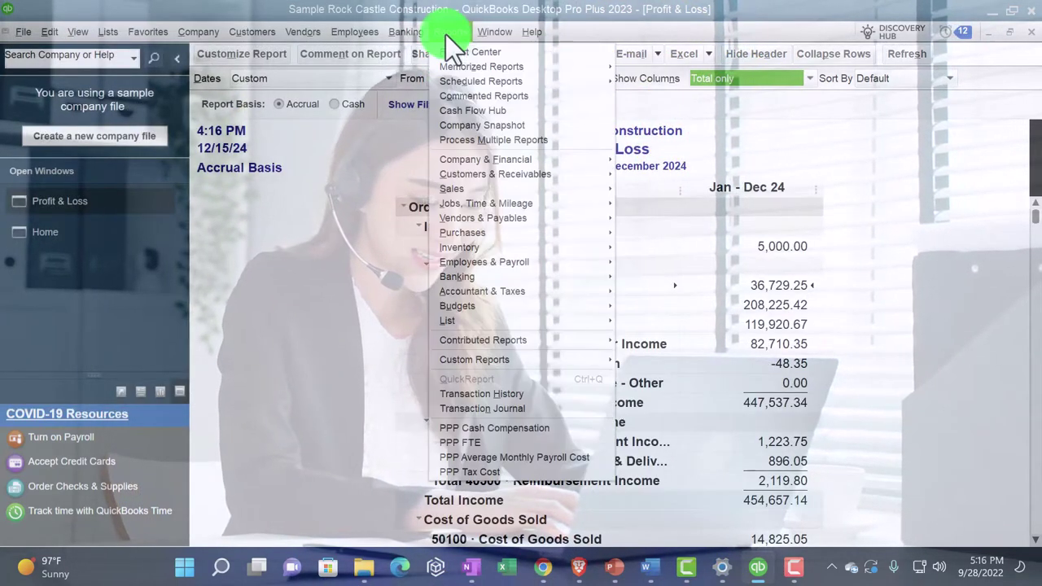
click(495, 159)
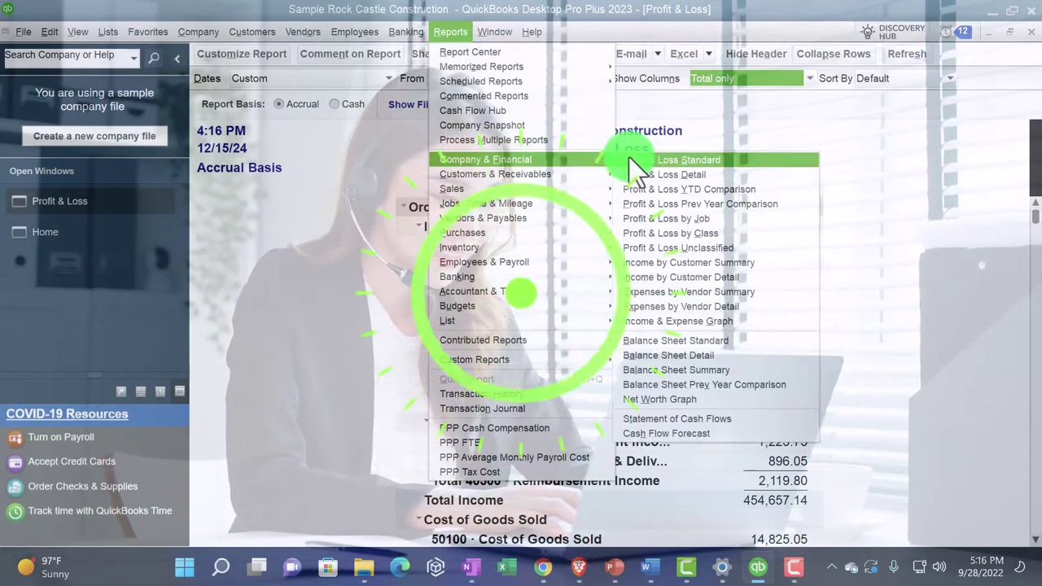
click(653, 336)
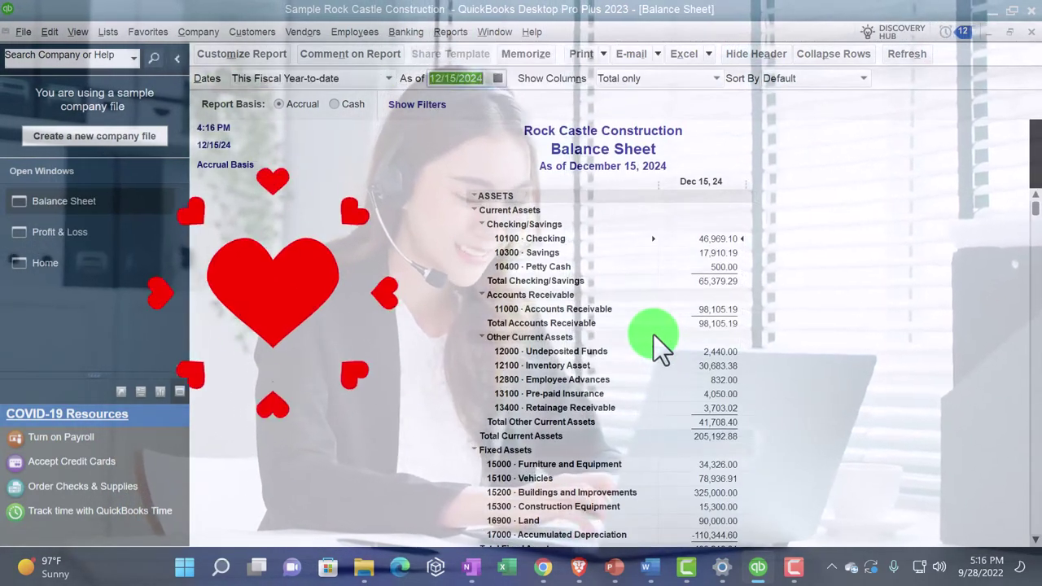
text(12/31/2024)
key(Tab)
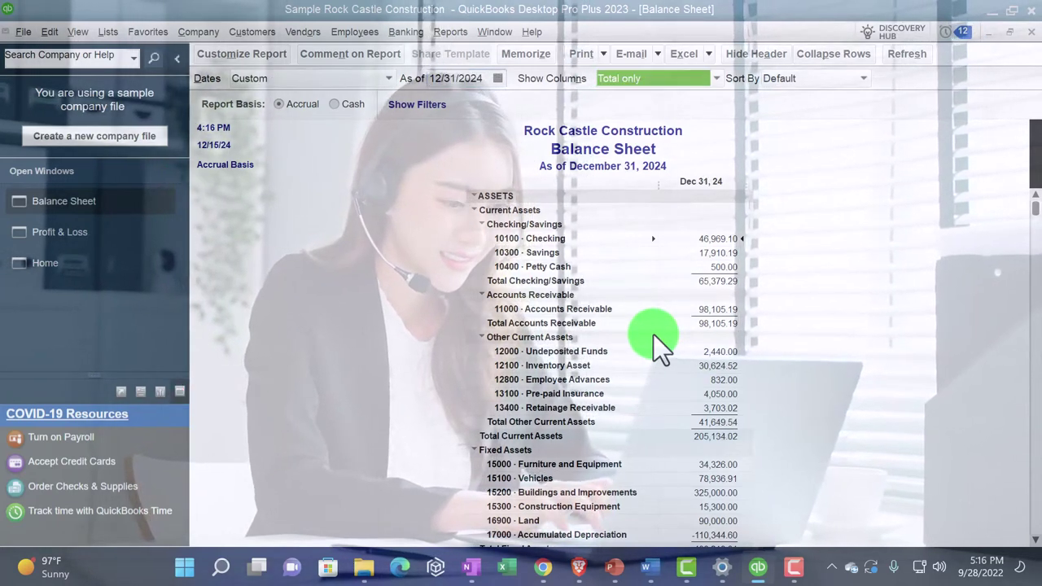
Step: Set the Balance Sheet's column label font to size 12 for all related fonts and return to the Home page
click(270, 57)
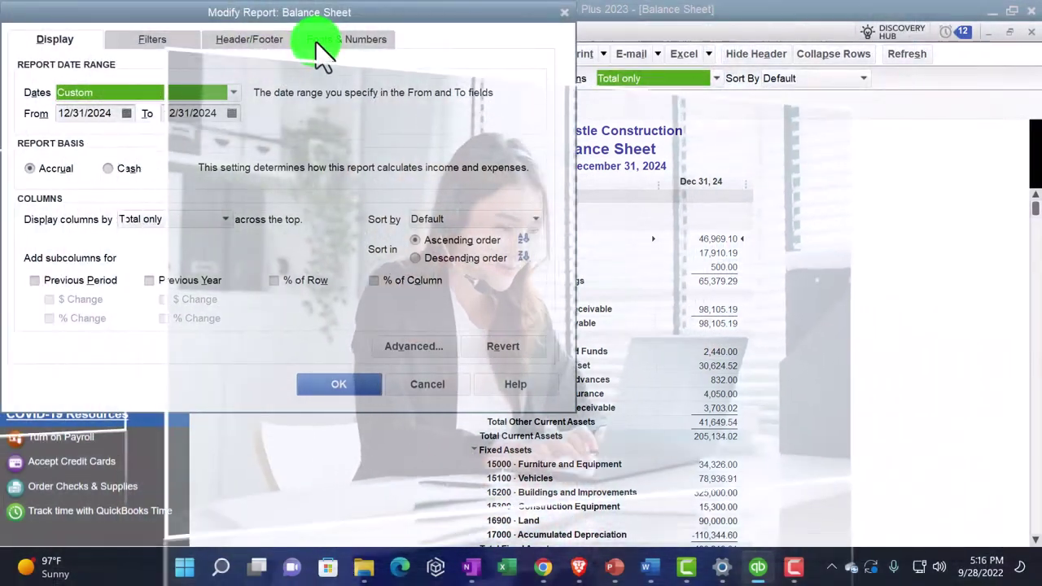
click(319, 42)
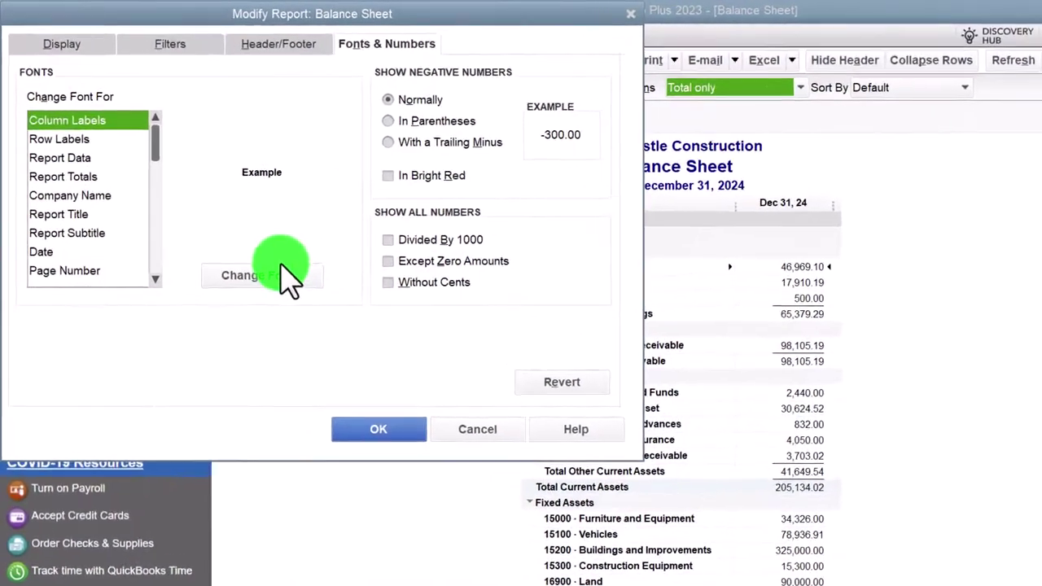
click(259, 248)
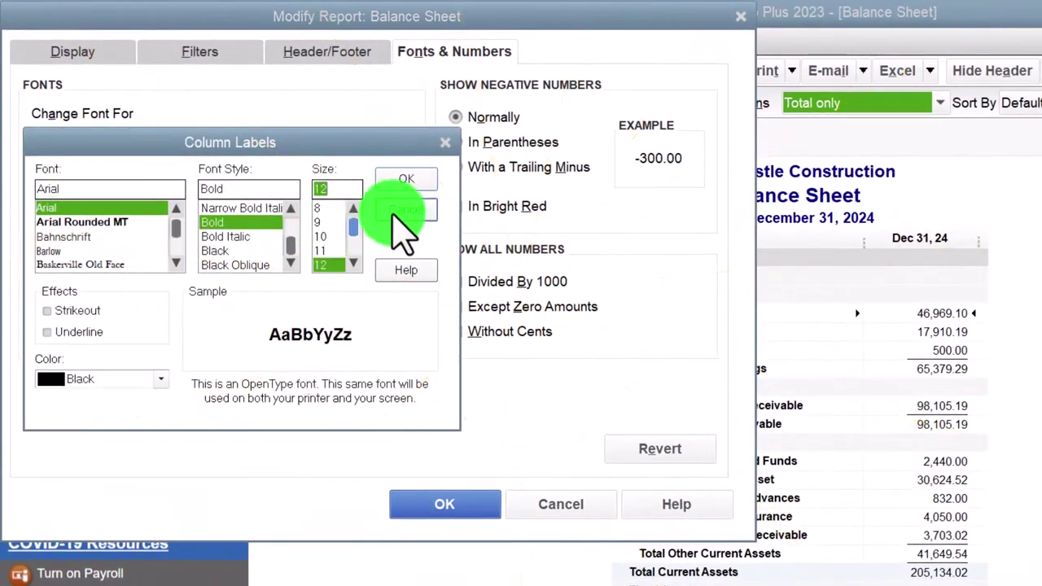
click(407, 180)
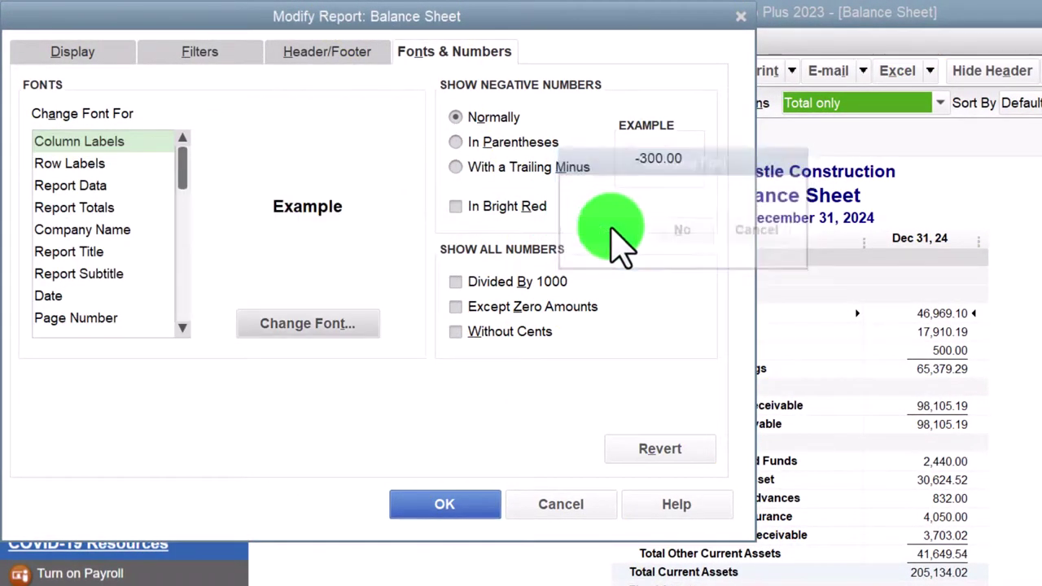
click(456, 502)
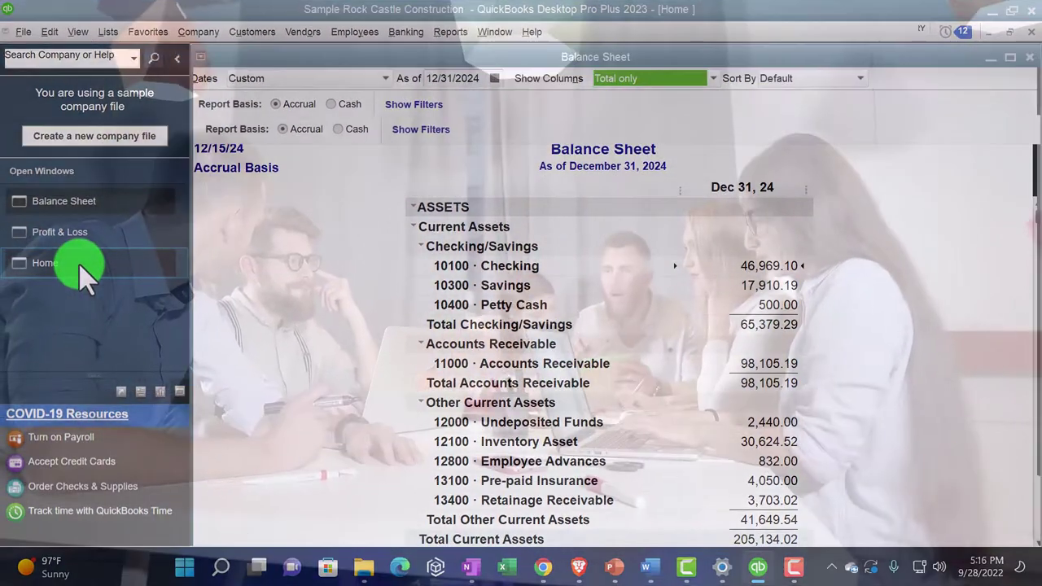
click(80, 261)
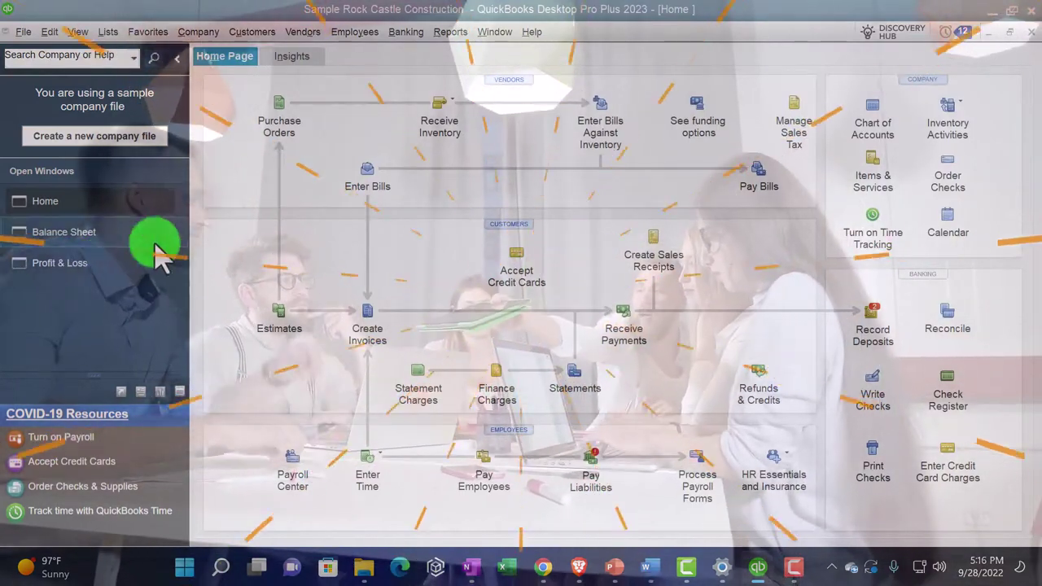
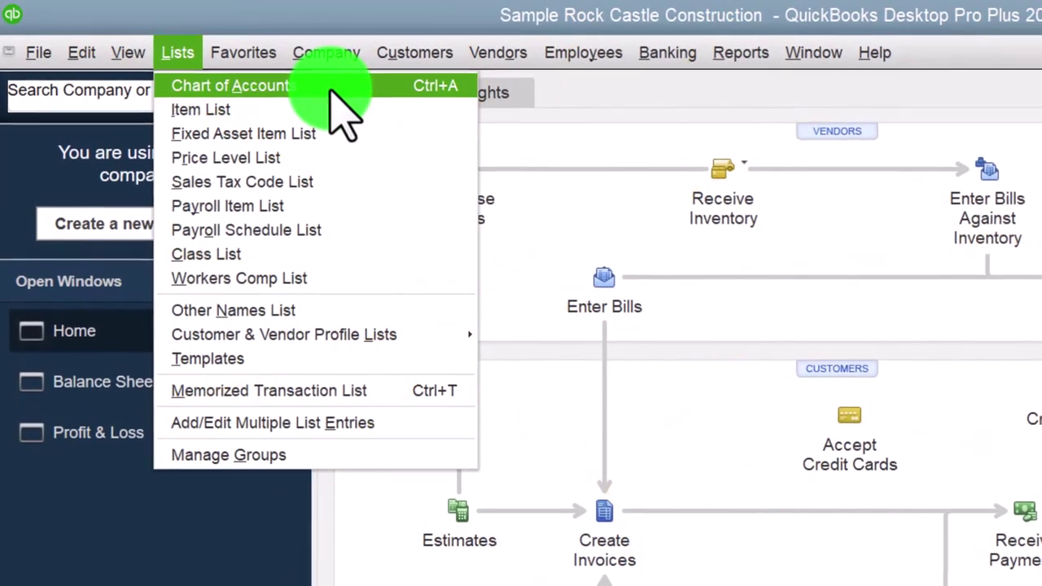
Step: Open the Chart of Accounts, examine the accounts with their types and balances, and close the list
click(332, 87)
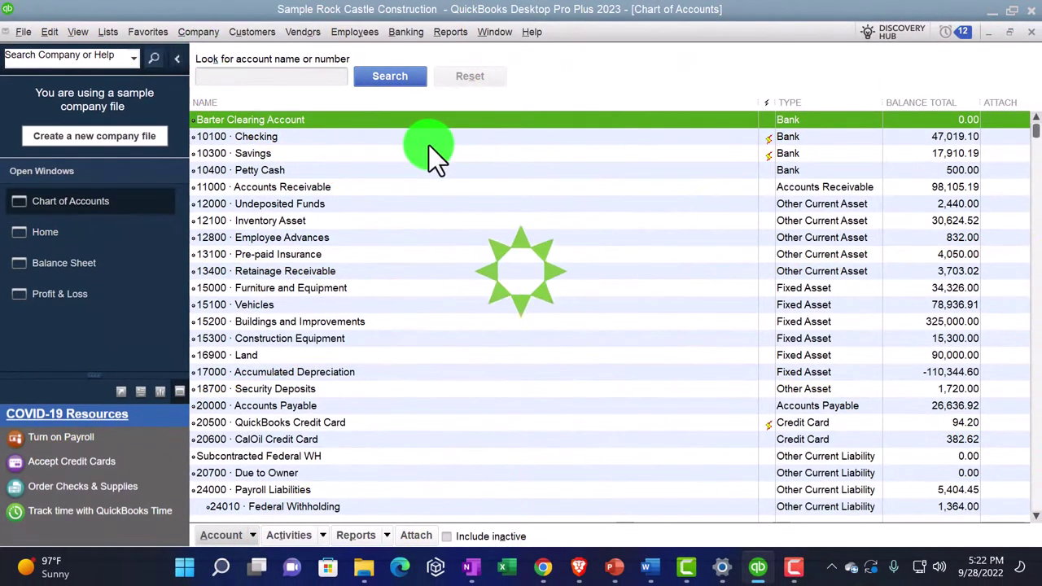
scroll(429, 146, down, 3)
scroll(423, 157, up, 1)
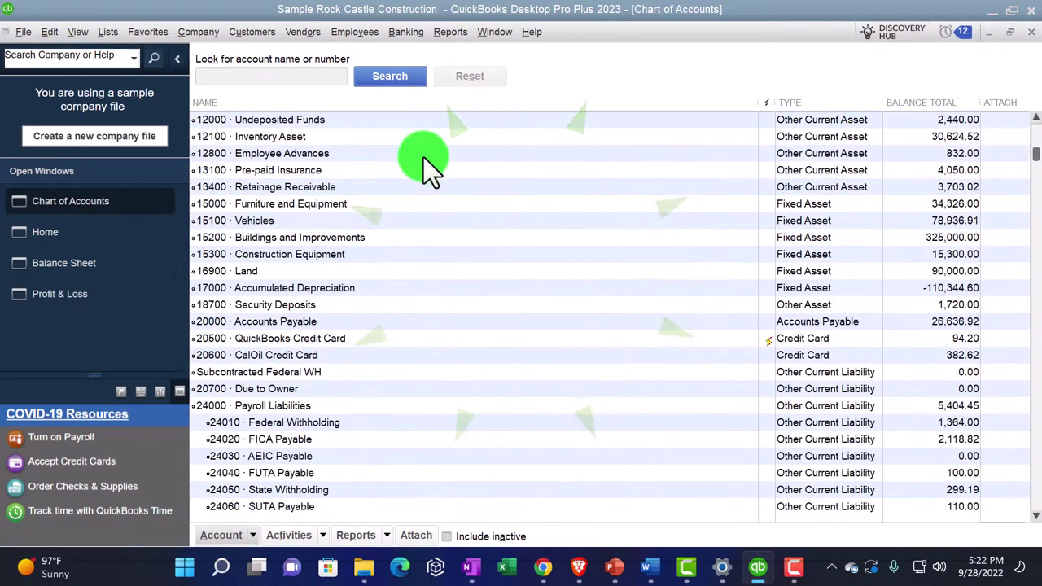
scroll(423, 157, up, 2)
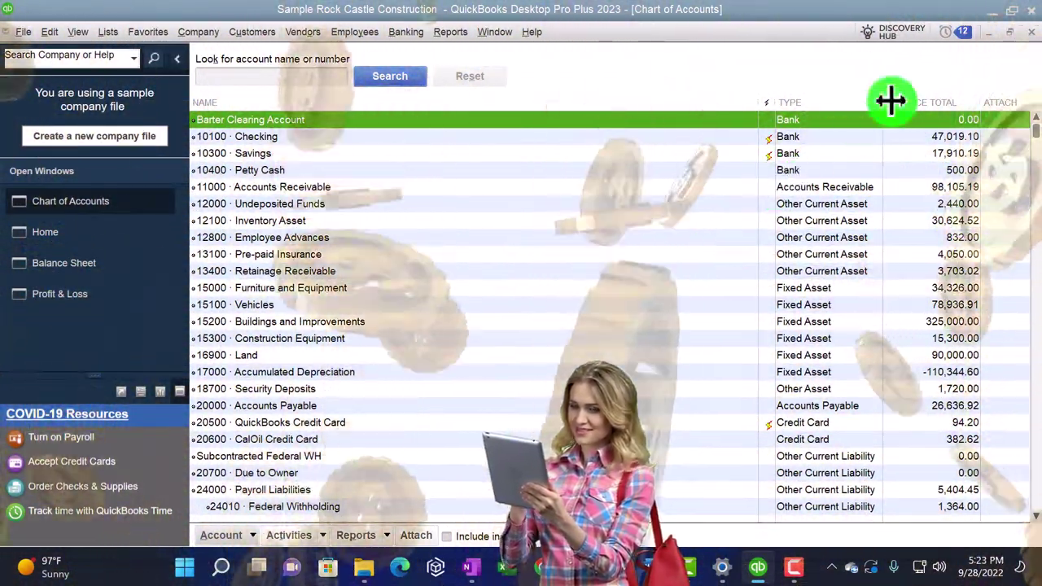
click(1030, 33)
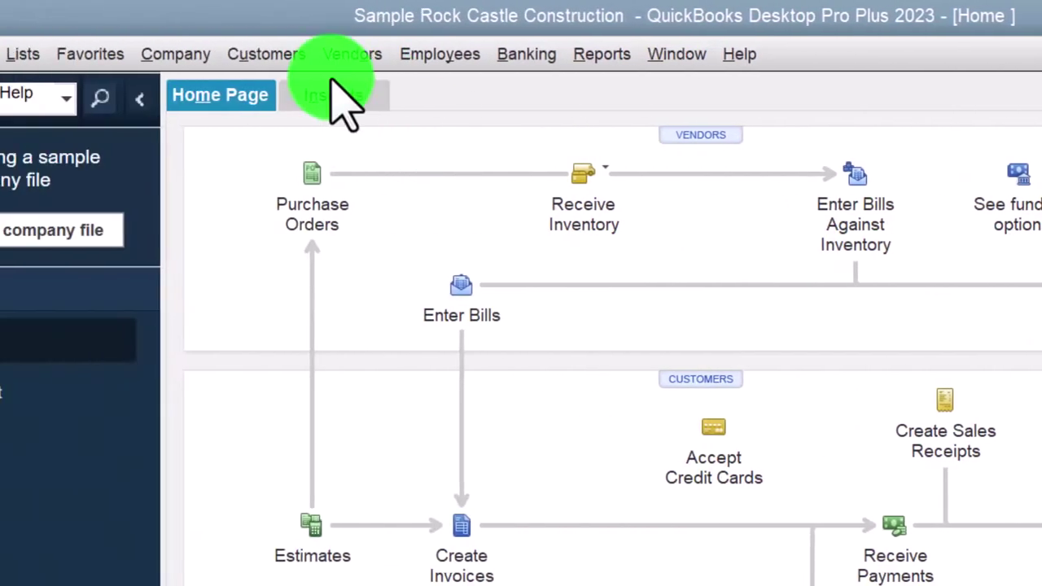
Step: Open the Item List and examine the items from services and inventory parts down to the sales tax items
click(184, 54)
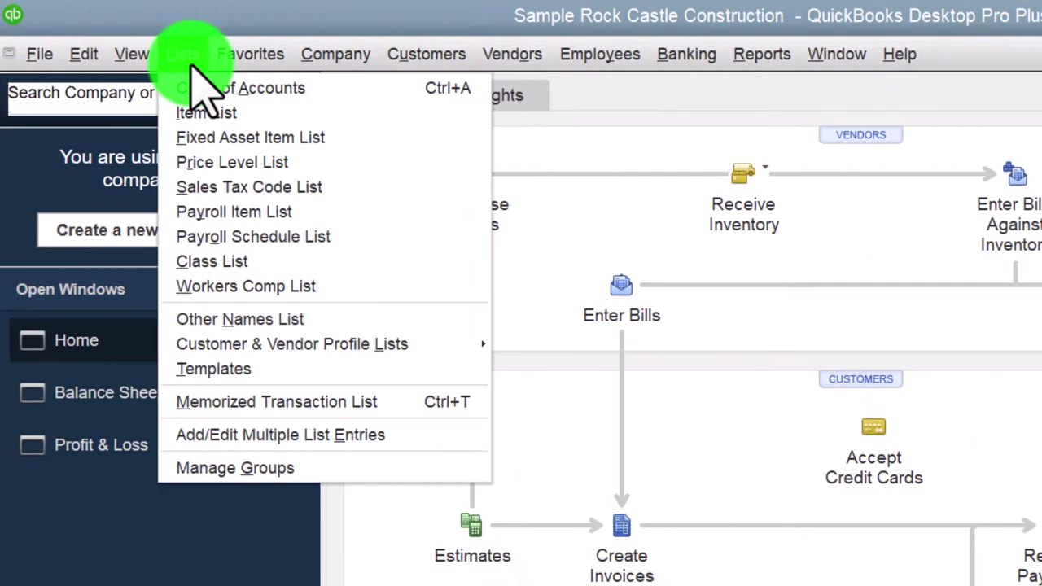
click(200, 113)
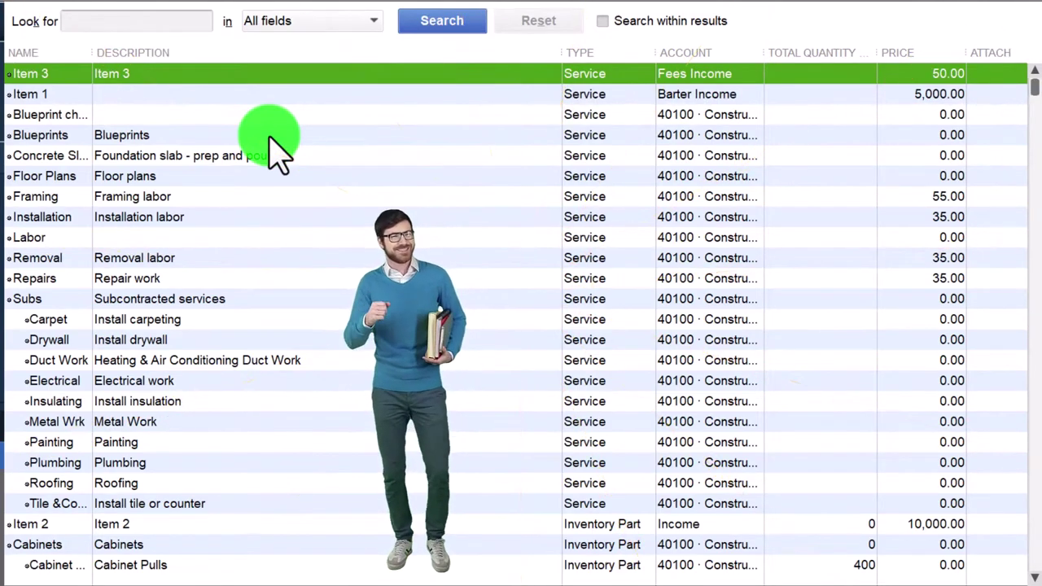
scroll(419, 421, down, 3)
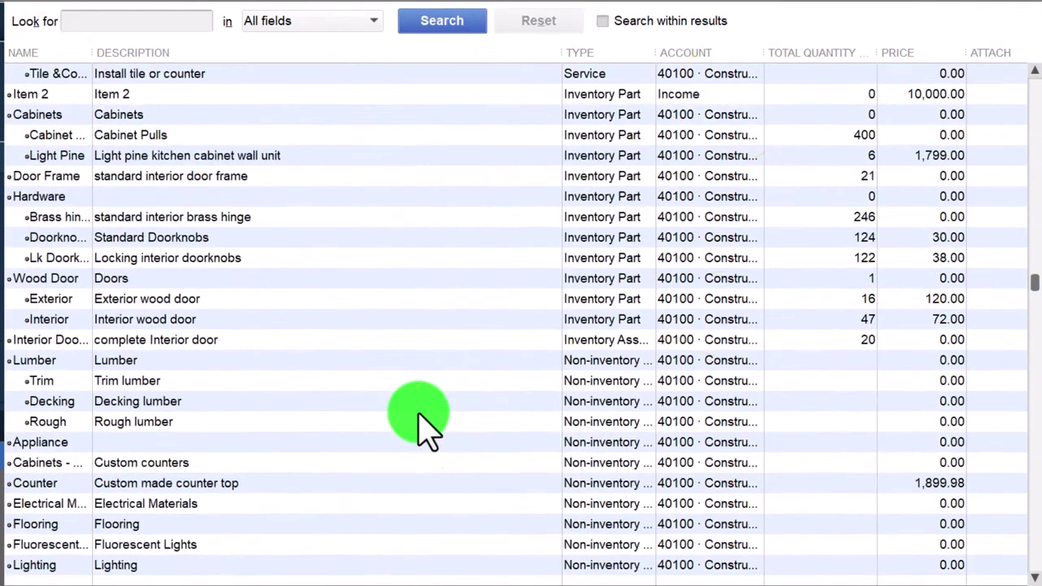
scroll(419, 422, down, 10)
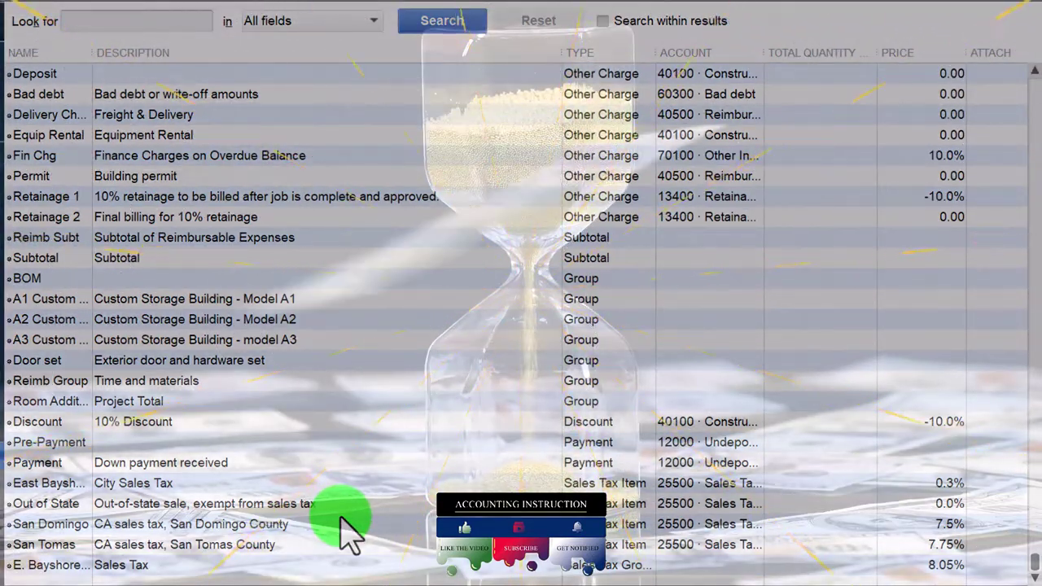
Step: Return to the start of the Item List, close it, and view the Inventory Activities options on the Home page
scroll(350, 534, up, 16)
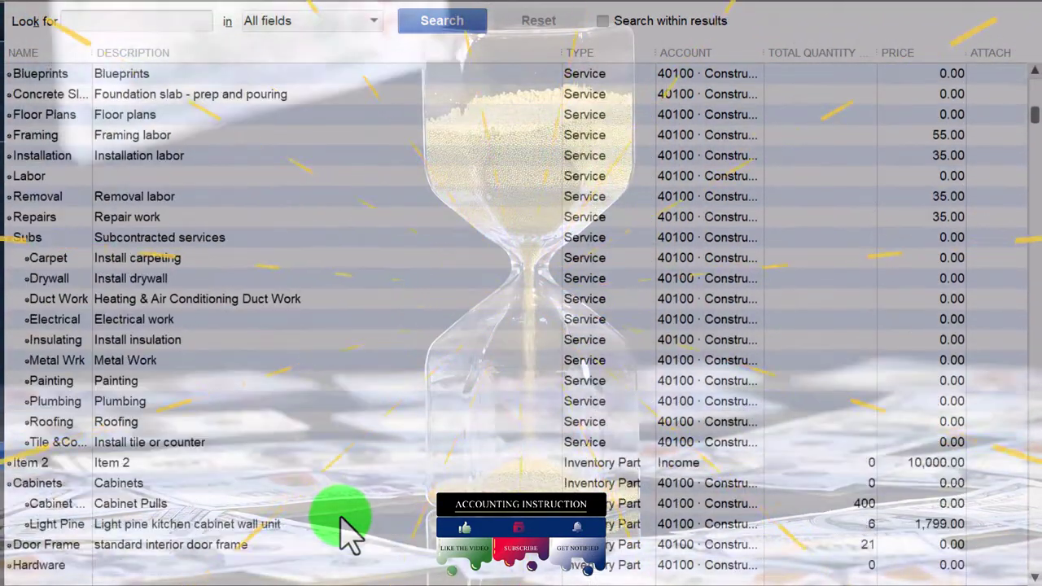
scroll(350, 534, up, 1)
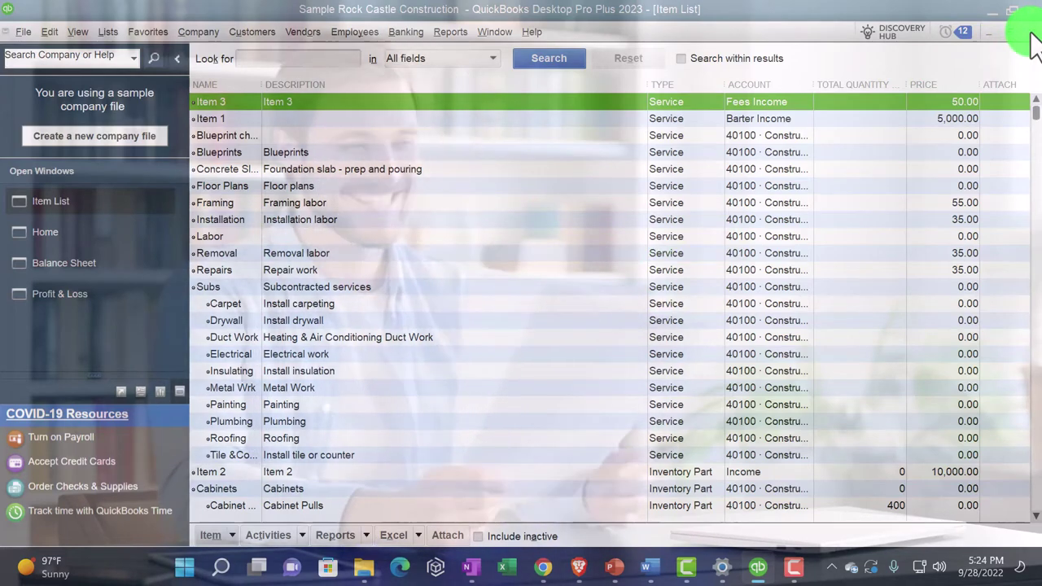
click(1031, 32)
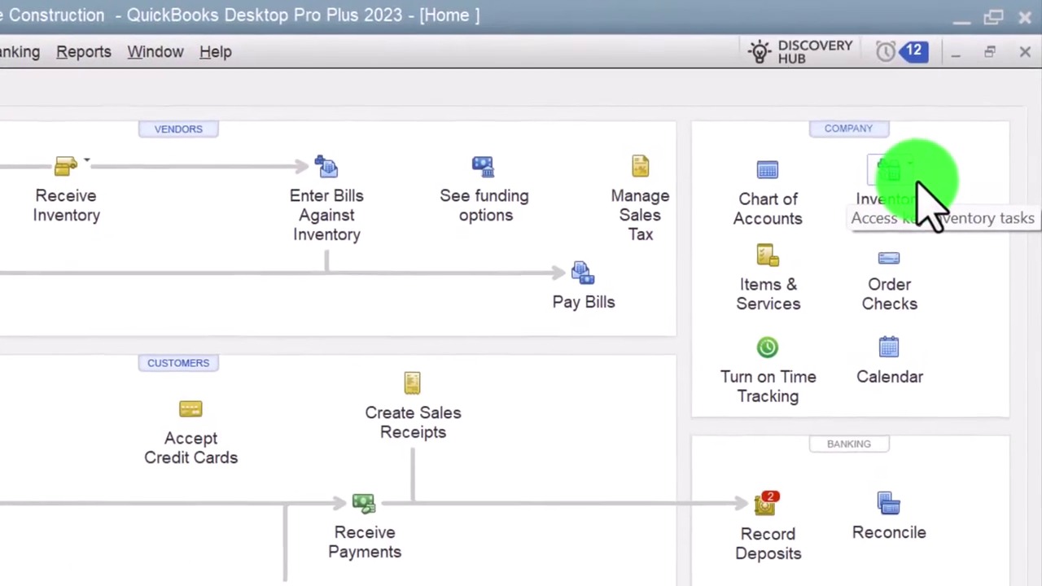
click(891, 236)
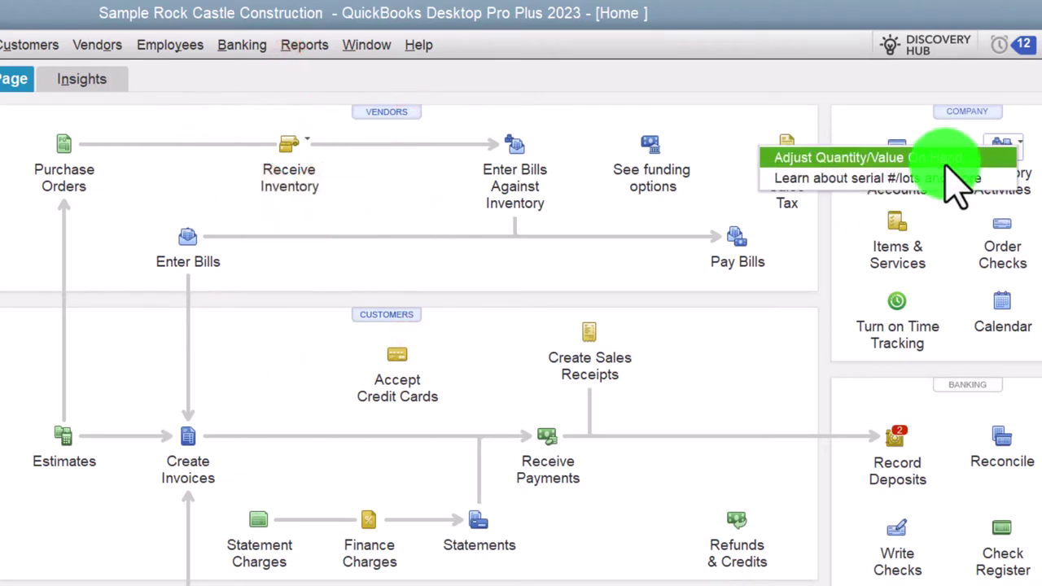
click(1014, 163)
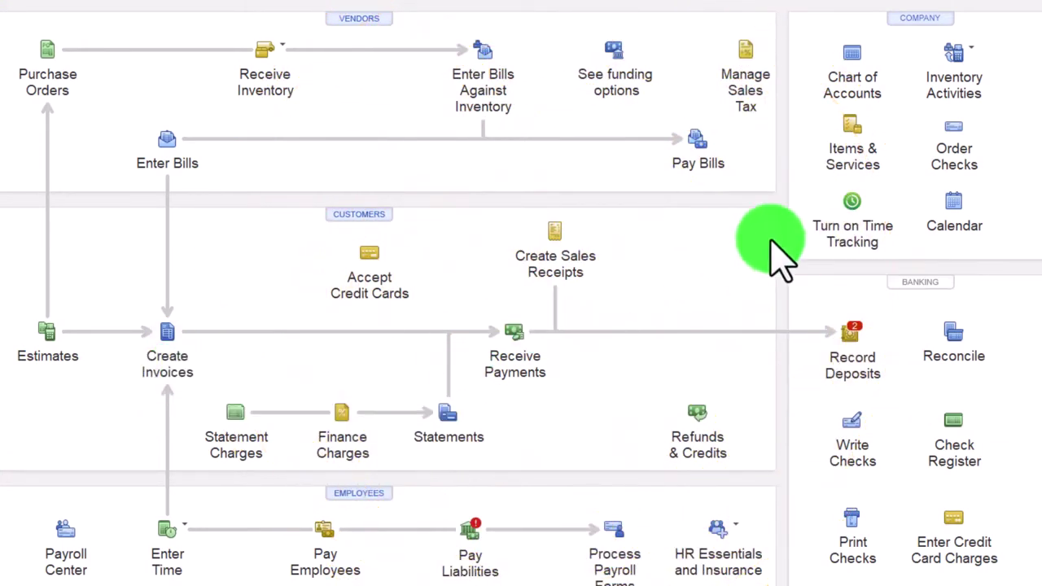
Step: View the QuickBooks Time activation offer for time tracking and exit the process, confirming the cancellation
click(853, 213)
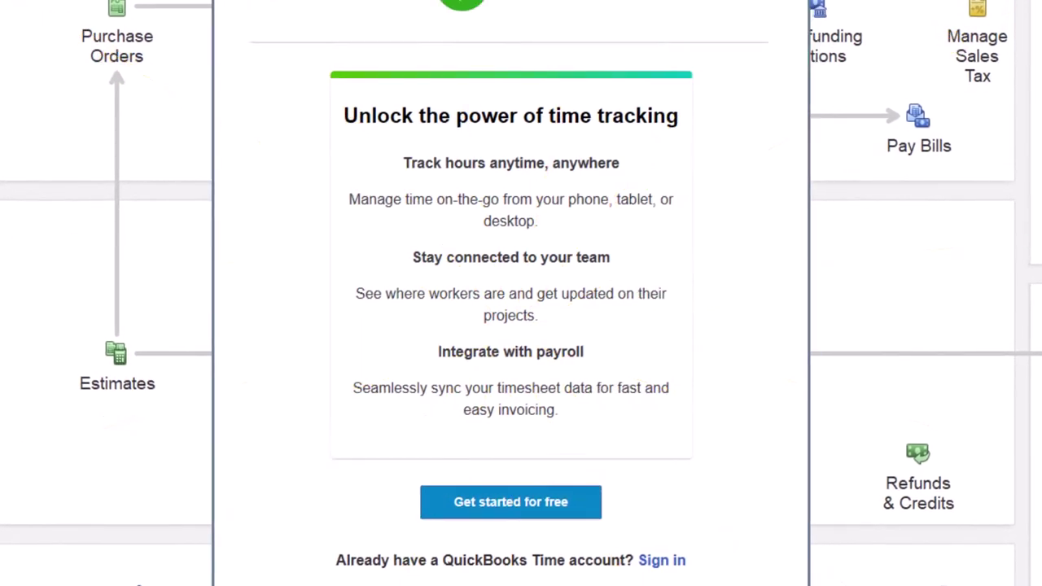
click(777, 4)
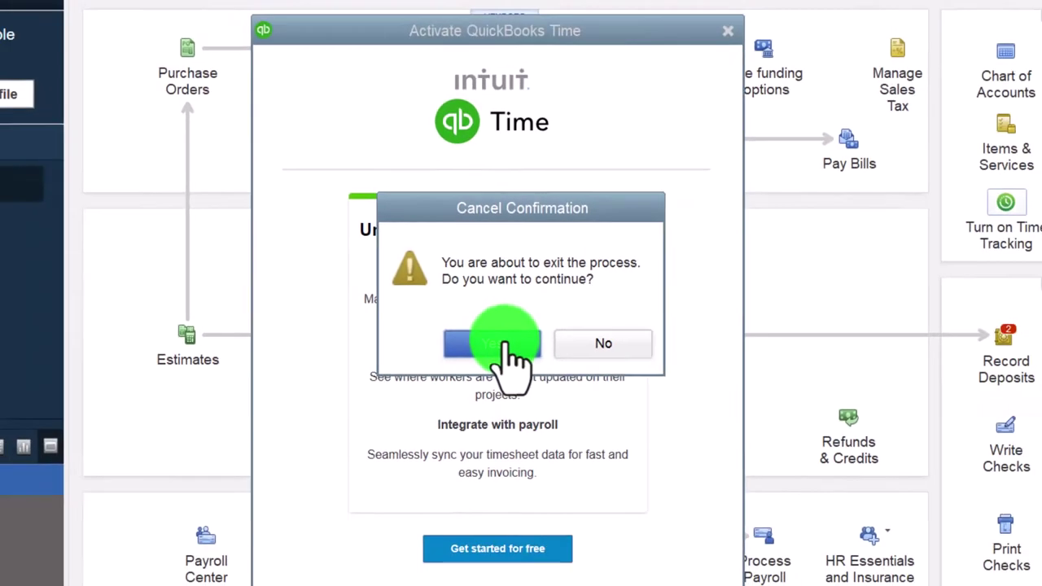
click(504, 362)
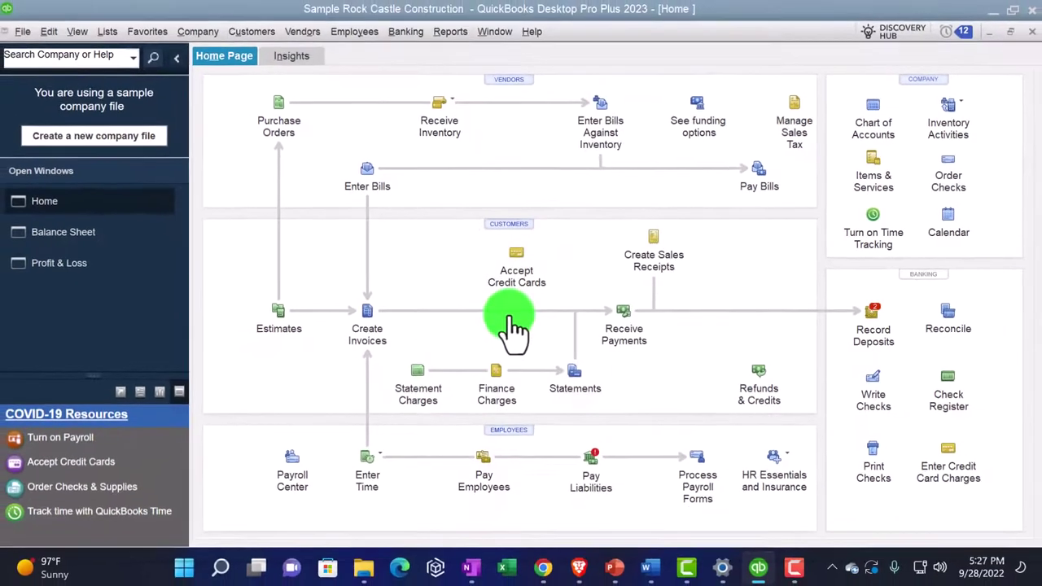
Step: View the company Calendar for December 2024, close it, and restore the Home page to full size
click(953, 221)
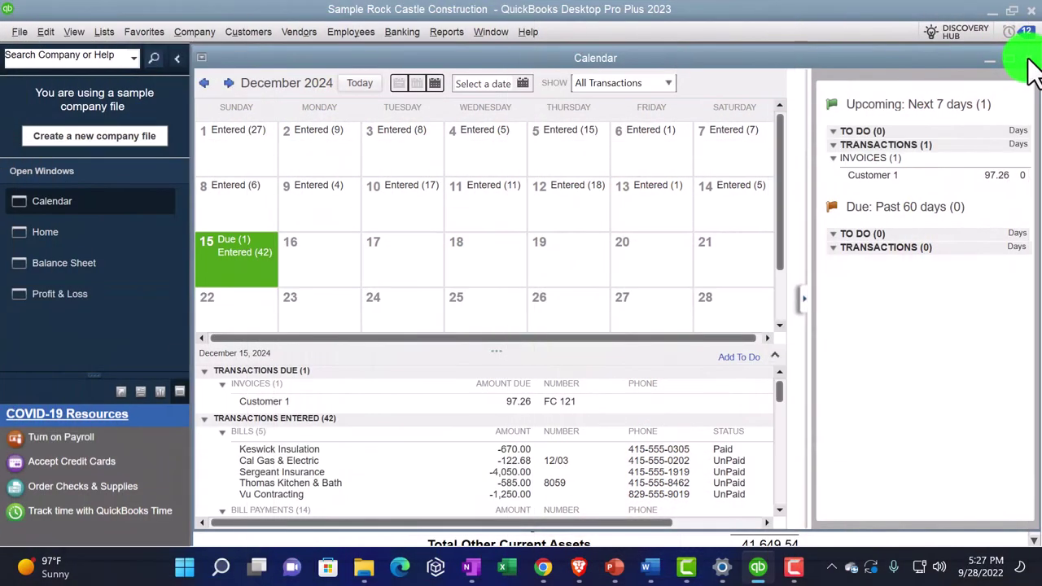
click(1028, 61)
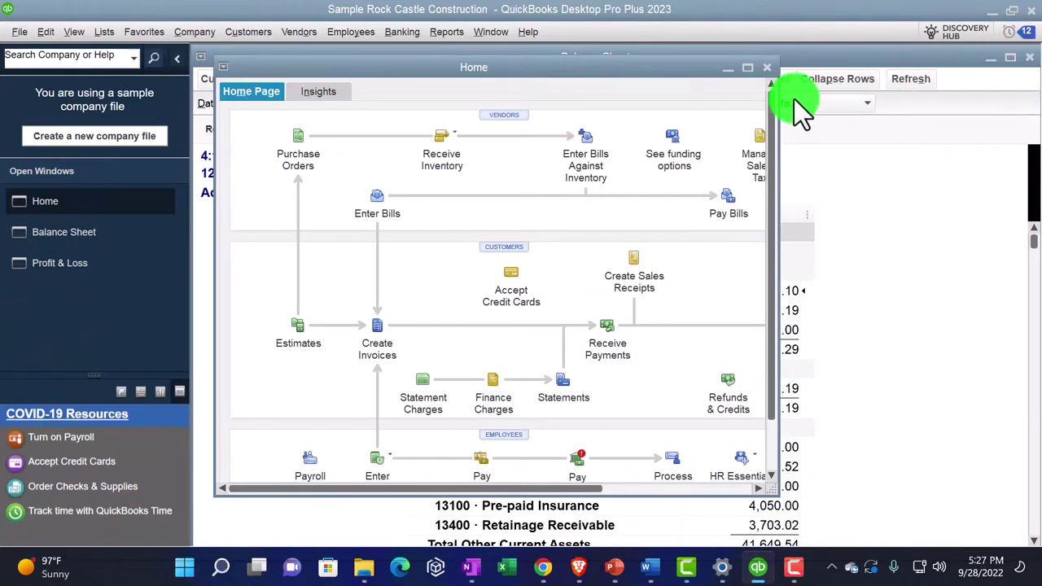
click(747, 72)
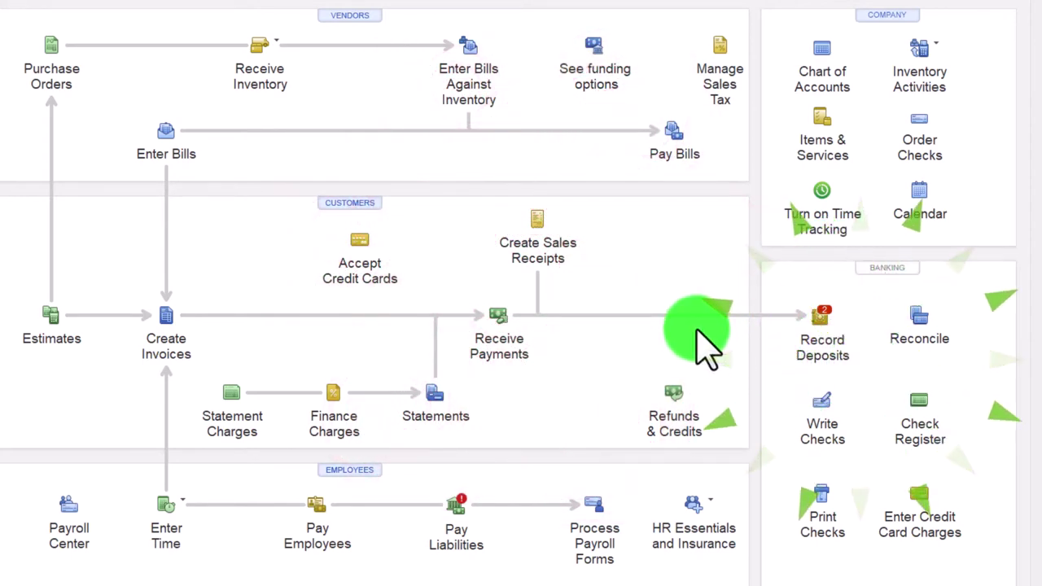
Step: Review the available banking commands and dismiss the list without choosing one
click(911, 350)
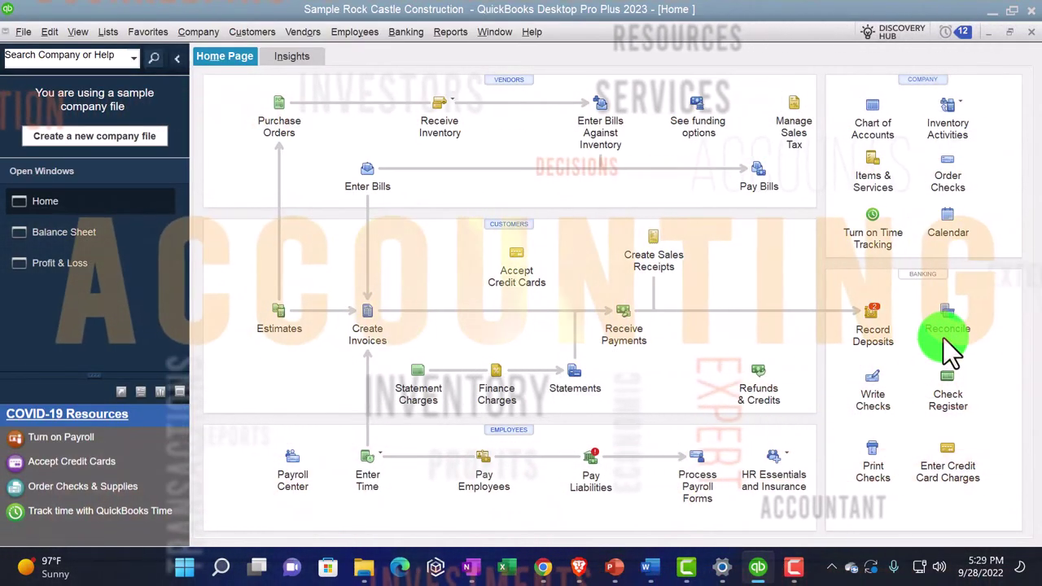
click(403, 32)
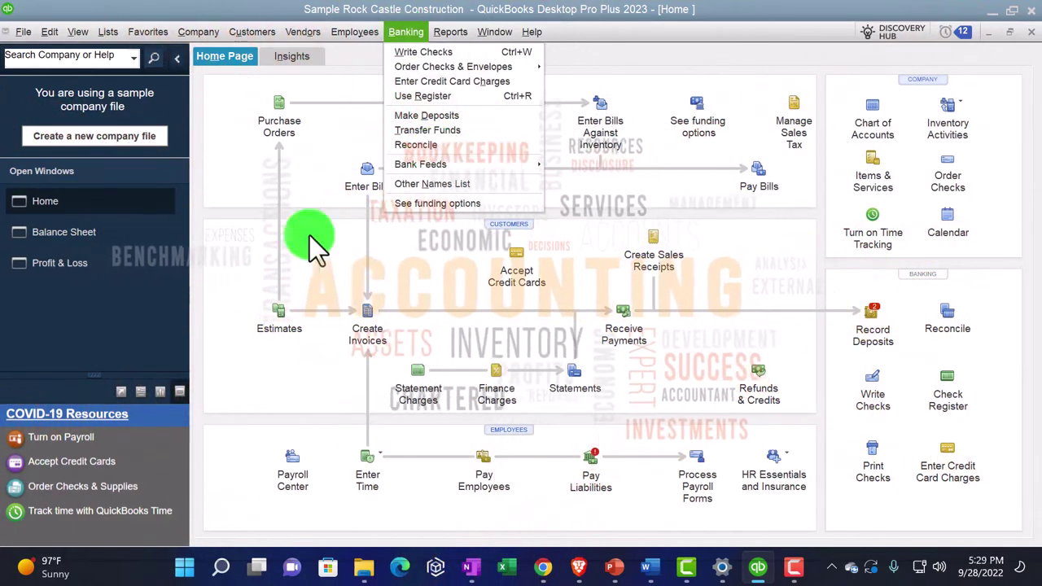
click(219, 284)
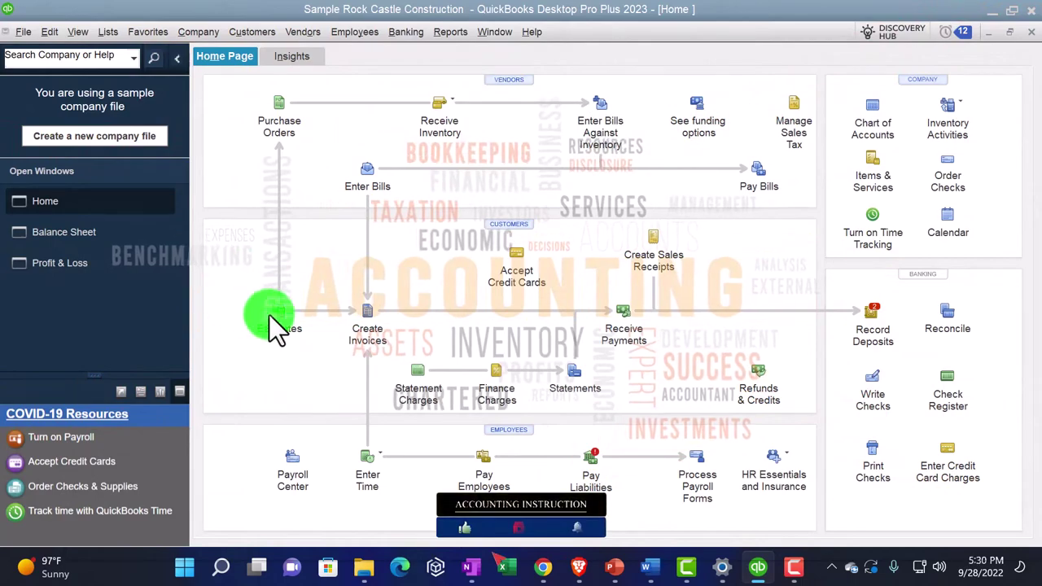
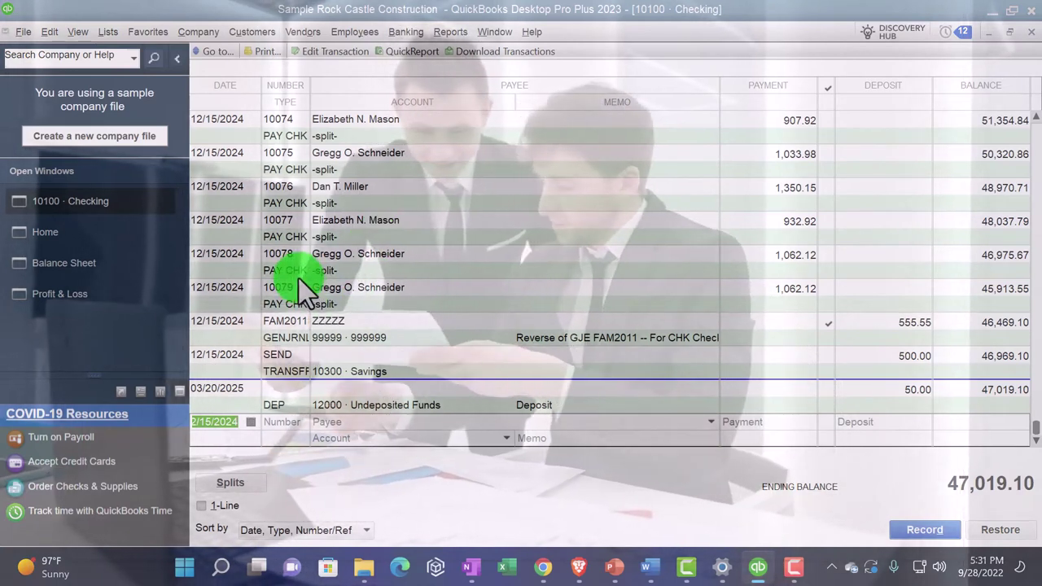
Step: Close the Checking register, view it again through the 10100 · Checking account in the Chart of Accounts, and close it
click(1031, 33)
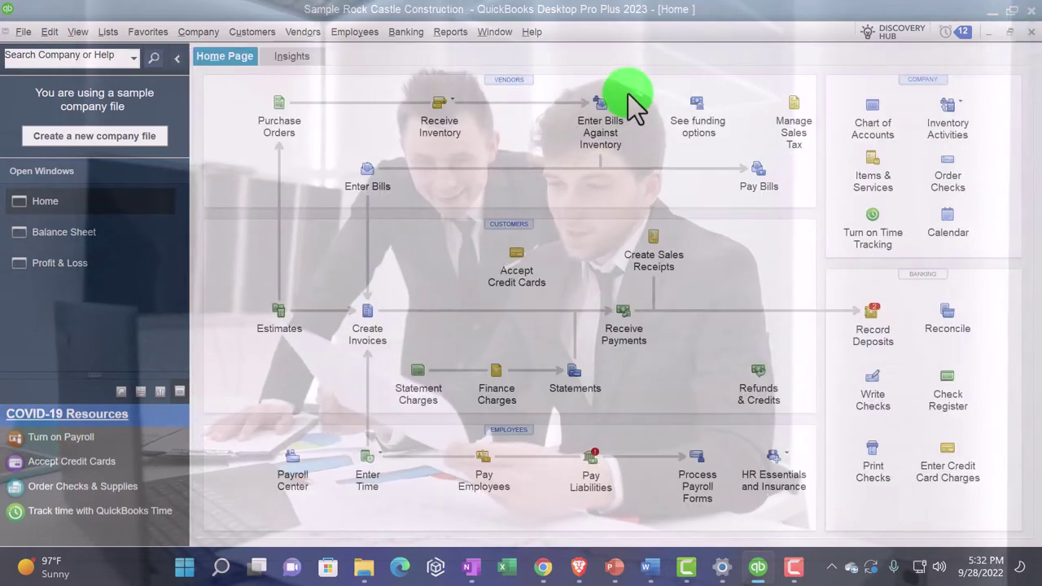
click(871, 137)
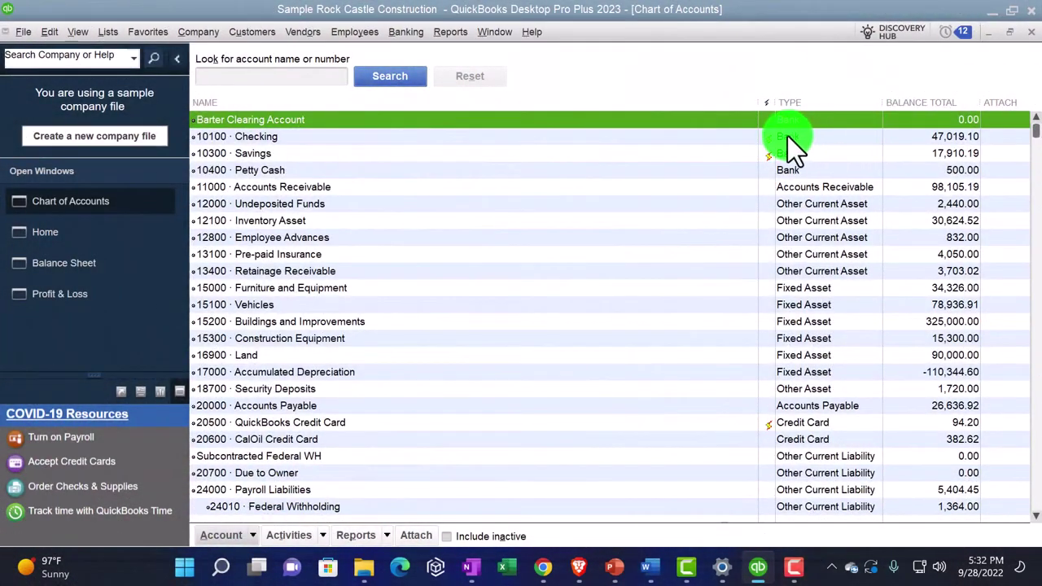
click(285, 136)
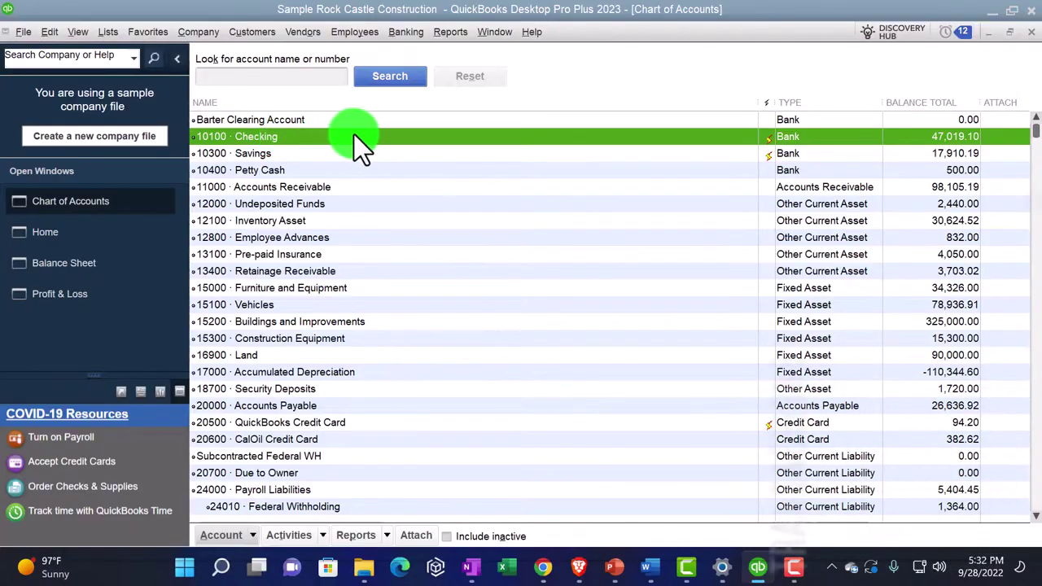
double_click(354, 136)
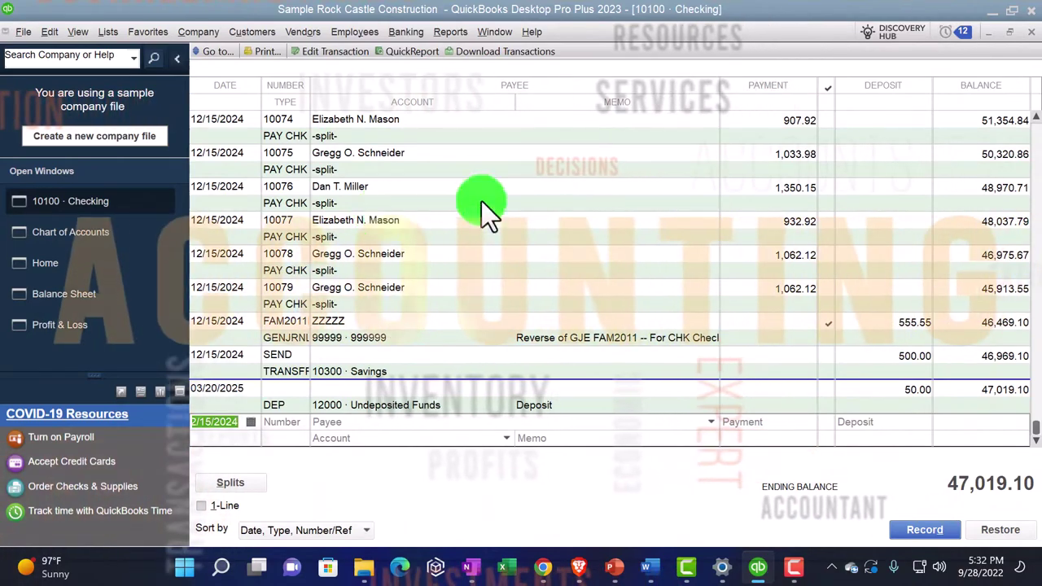
click(1032, 32)
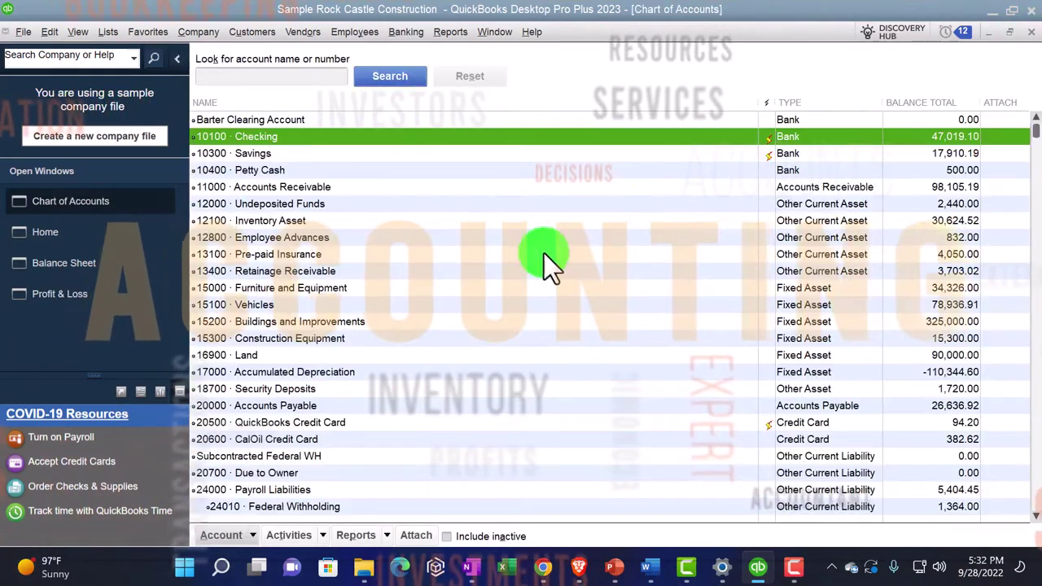
Step: View the register of the 28100 · Loan - Construction Equipment account, then close it and the Chart of Accounts
scroll(474, 284, down, 3)
scroll(475, 283, down, 7)
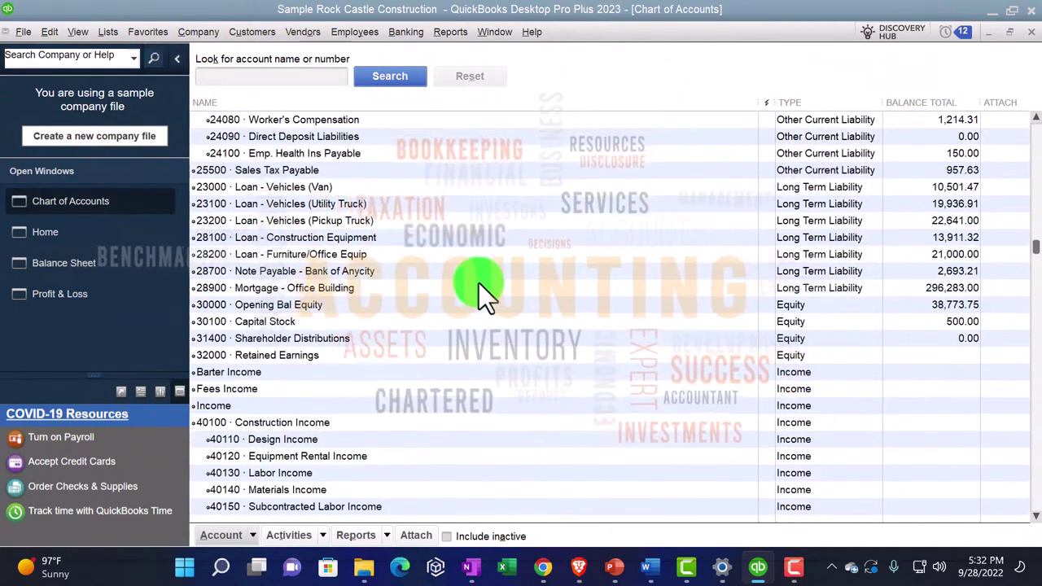
double_click(367, 237)
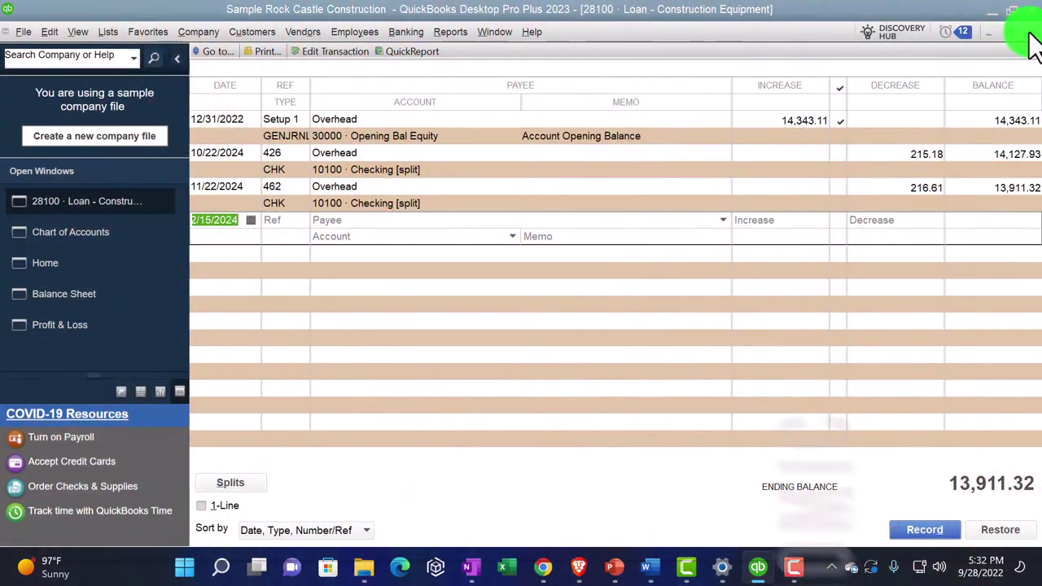
click(1031, 32)
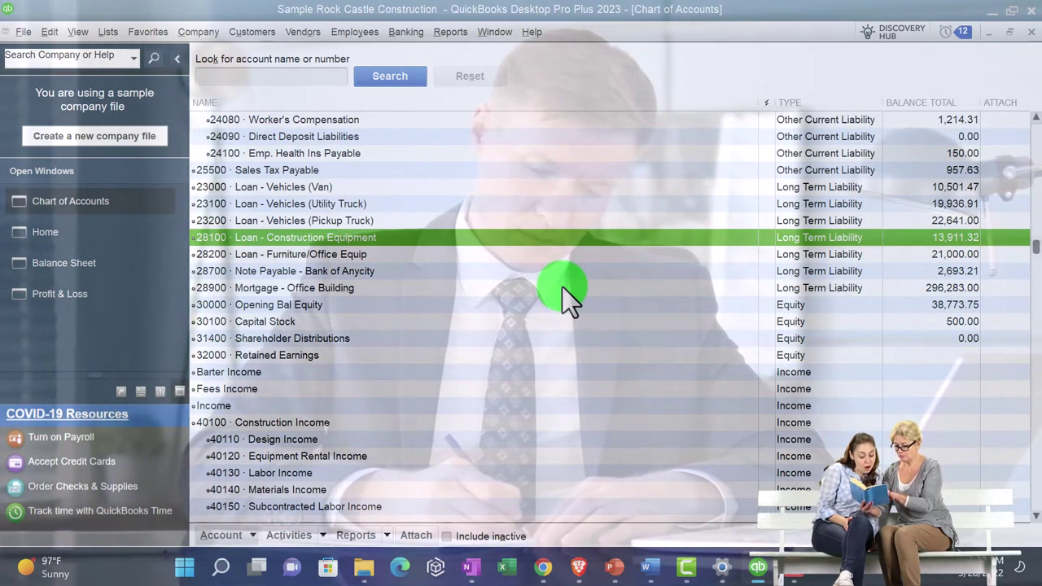
click(1032, 32)
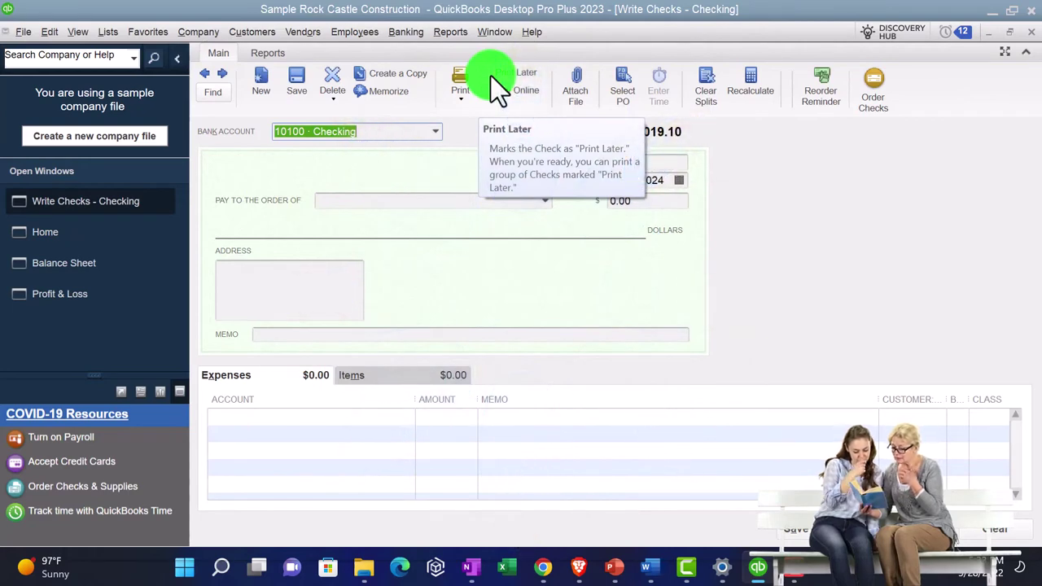
Step: Close the Write Checks form, view the Select Checks to Print window for the Checking account, and close it without printing
click(1030, 36)
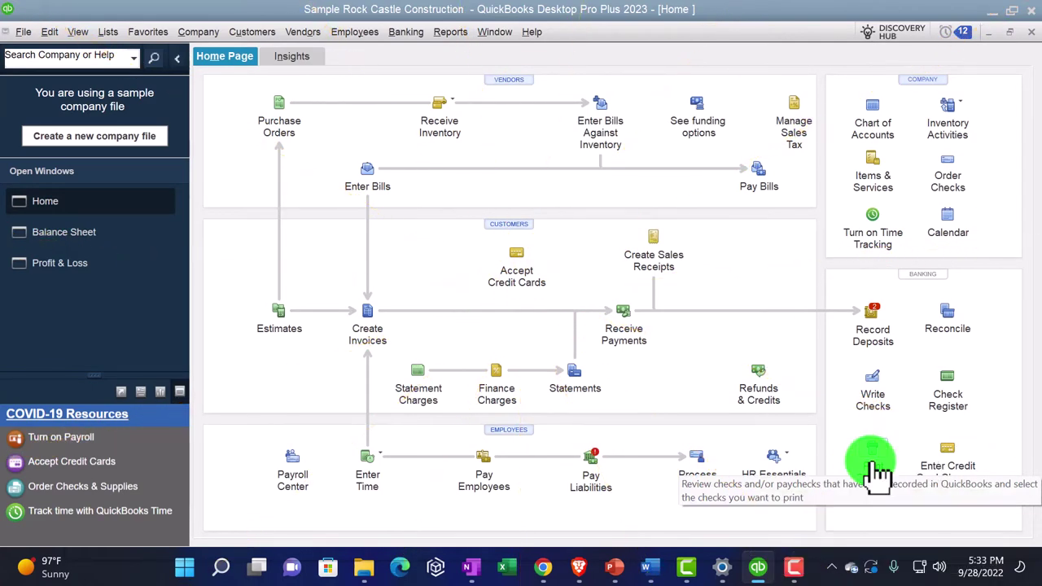
click(877, 472)
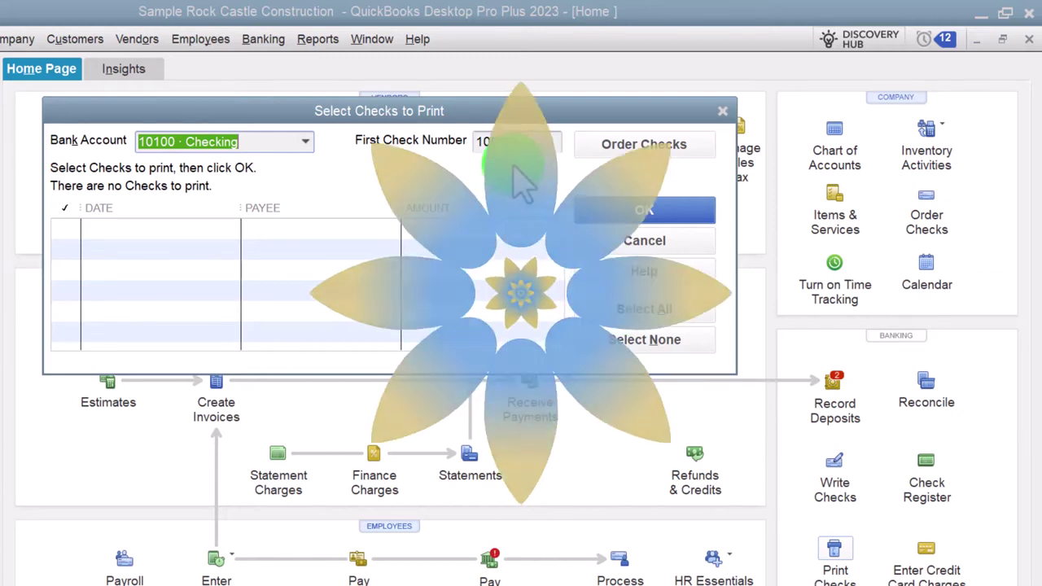
click(735, 121)
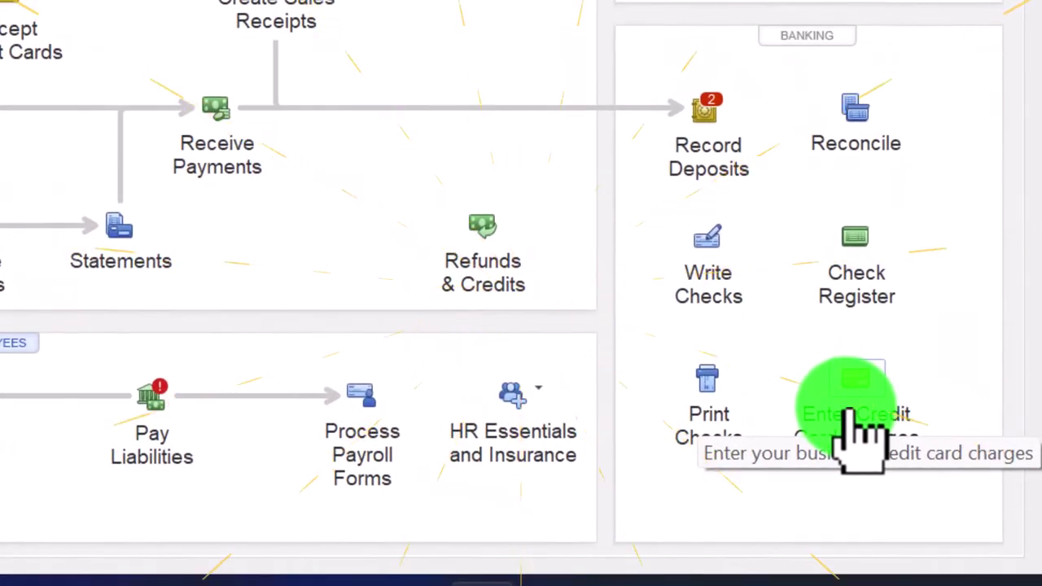
Step: Open the credit card charges form, examine its available card accounts and its Expenses and Items details, and close it unsaved
click(857, 420)
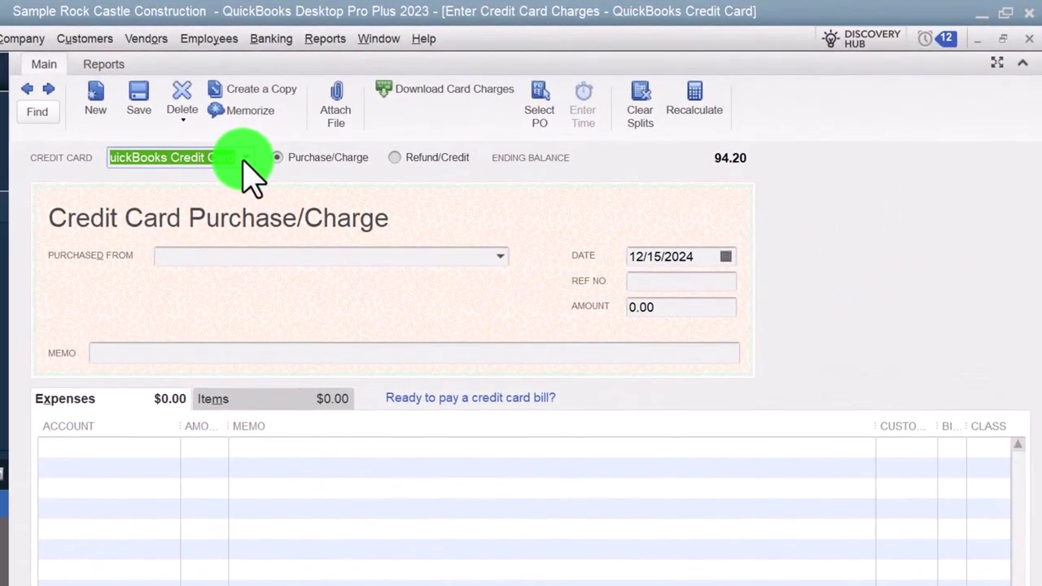
click(381, 131)
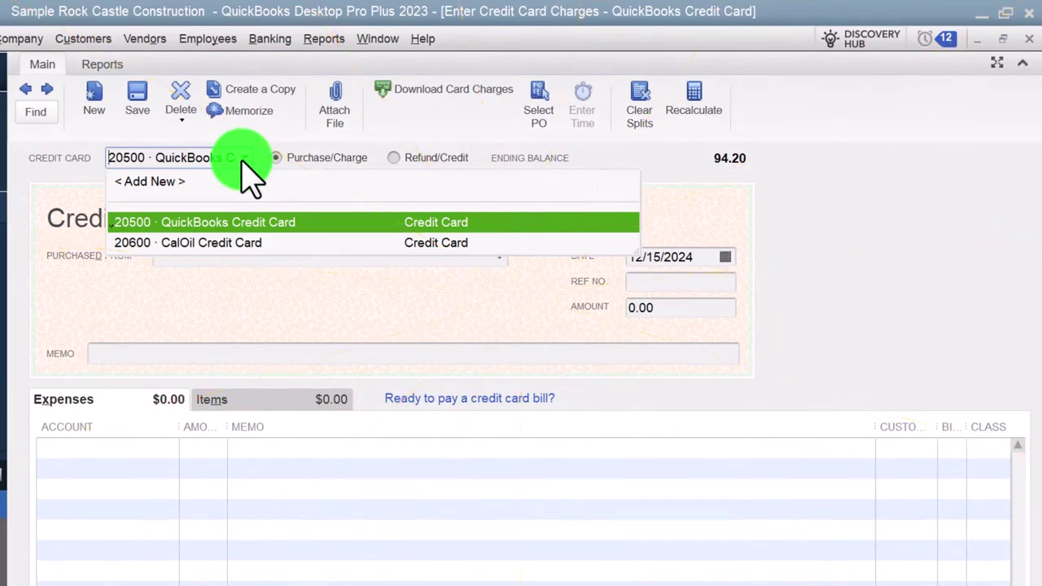
click(242, 158)
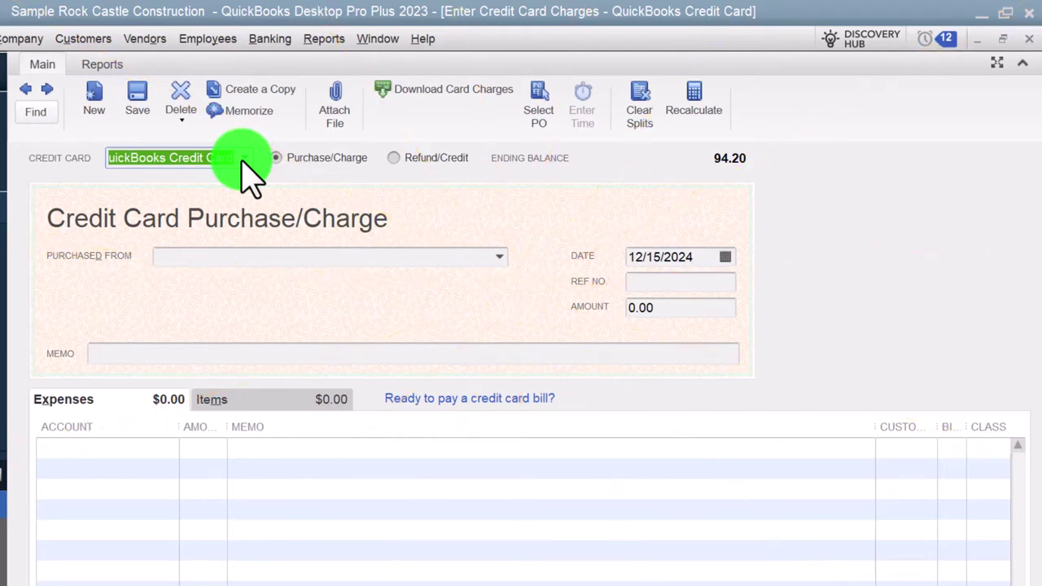
click(151, 446)
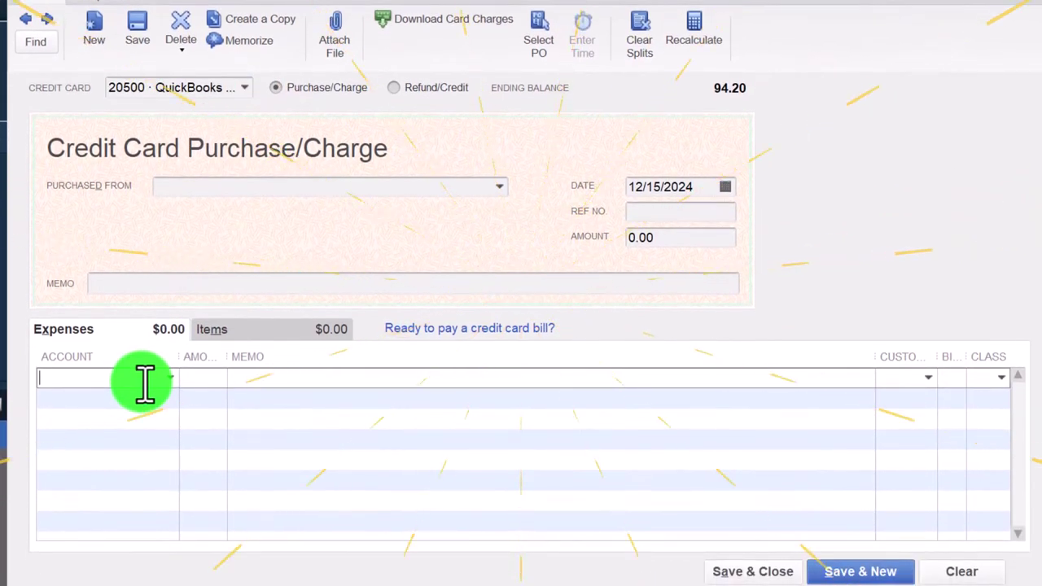
click(241, 333)
click(138, 350)
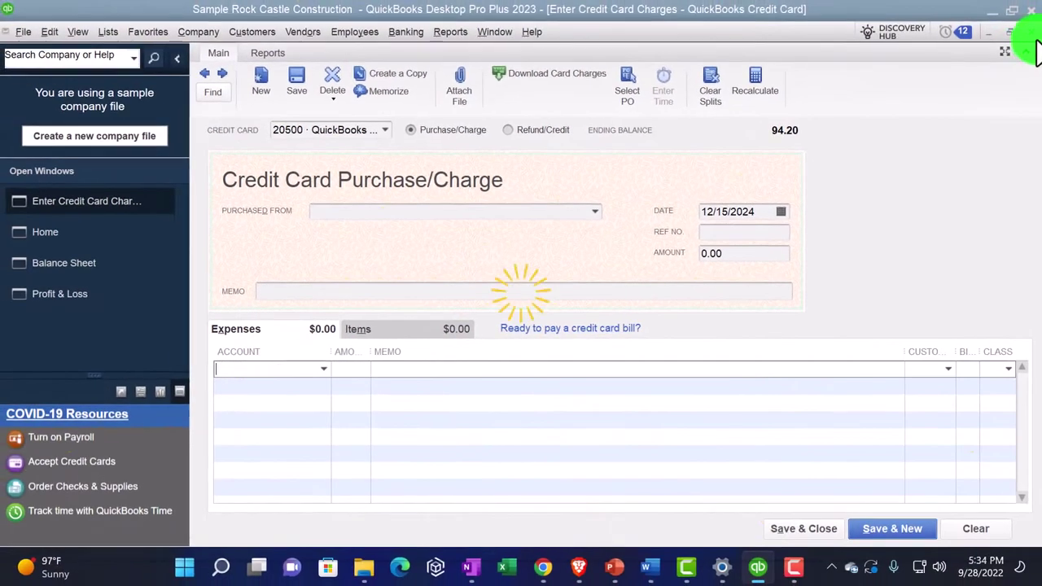
click(1031, 33)
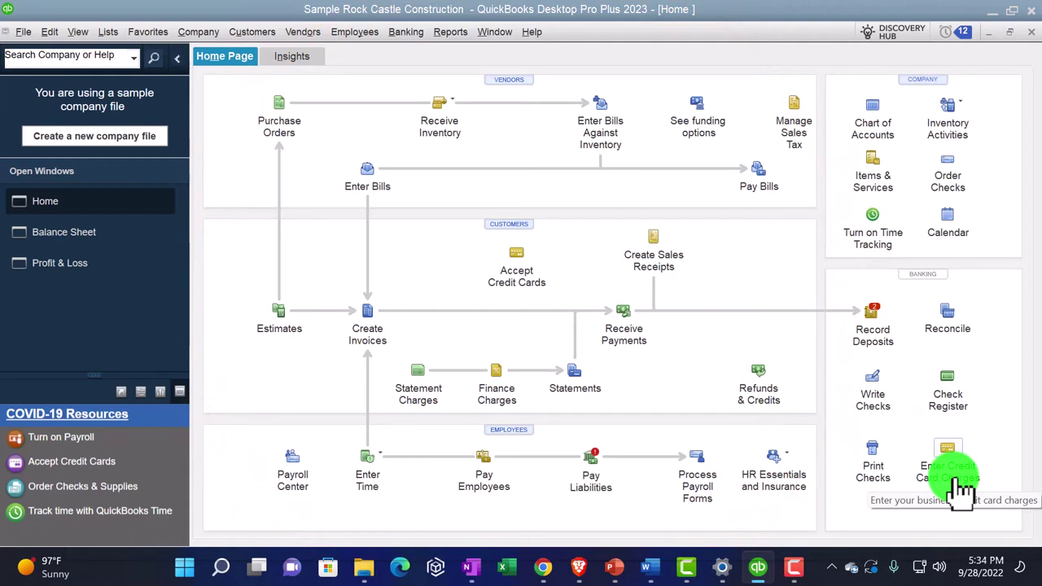
Step: Reopen the credit card charges form for another look and return to the Home page
click(960, 485)
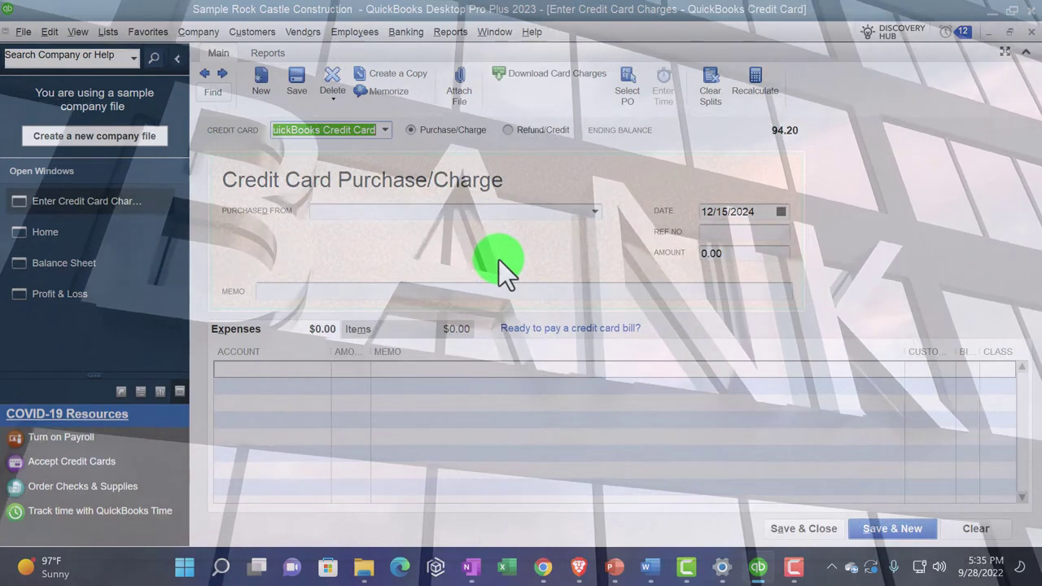
click(1031, 31)
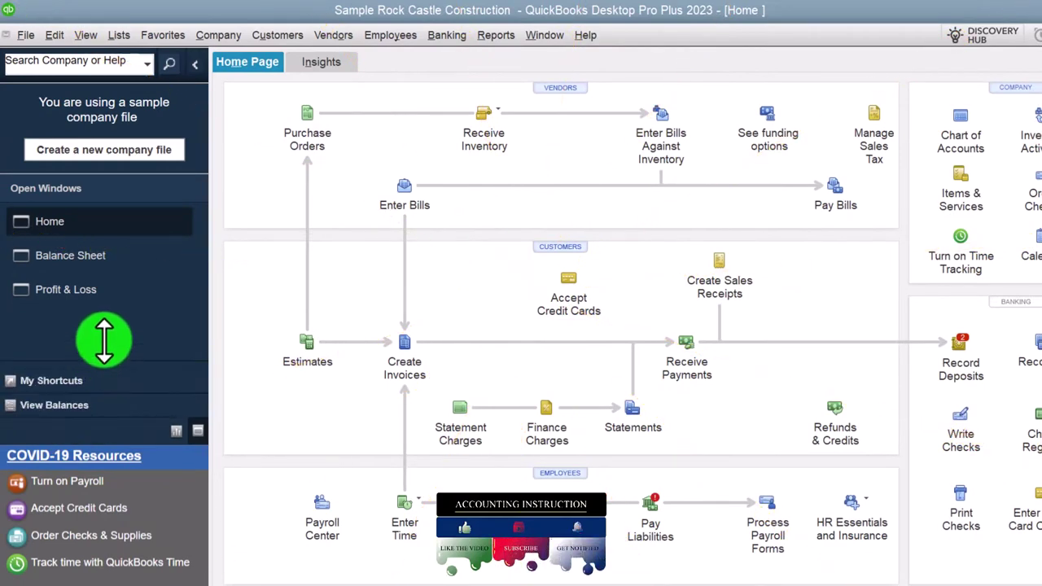
Step: Reveal the sidebar's stacked section list, switch the sidebar to My Shortcuts, and enlarge the area showing its shortcuts
drag(104, 340, 103, 307)
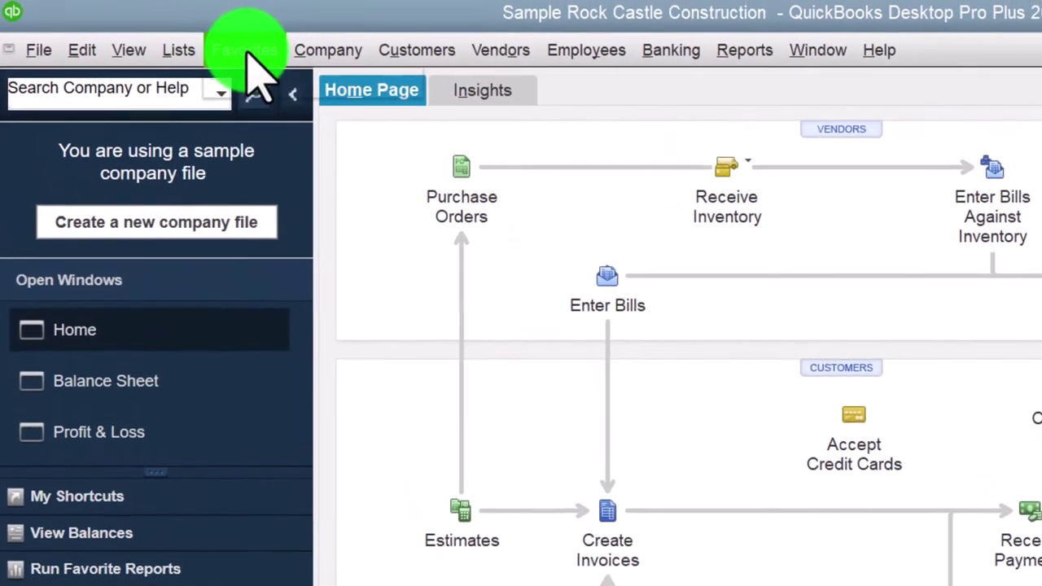
click(190, 7)
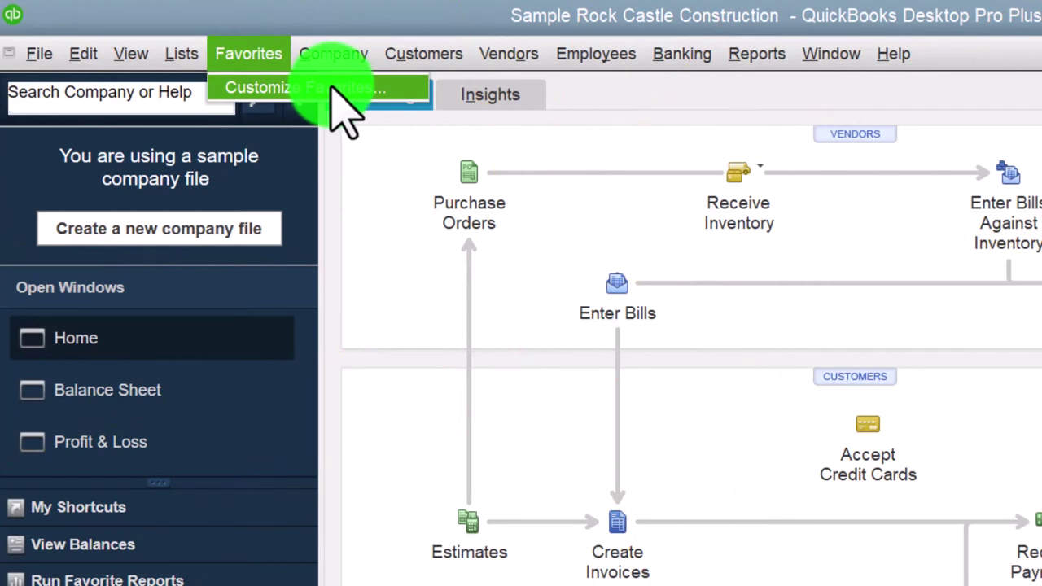
key(Escape)
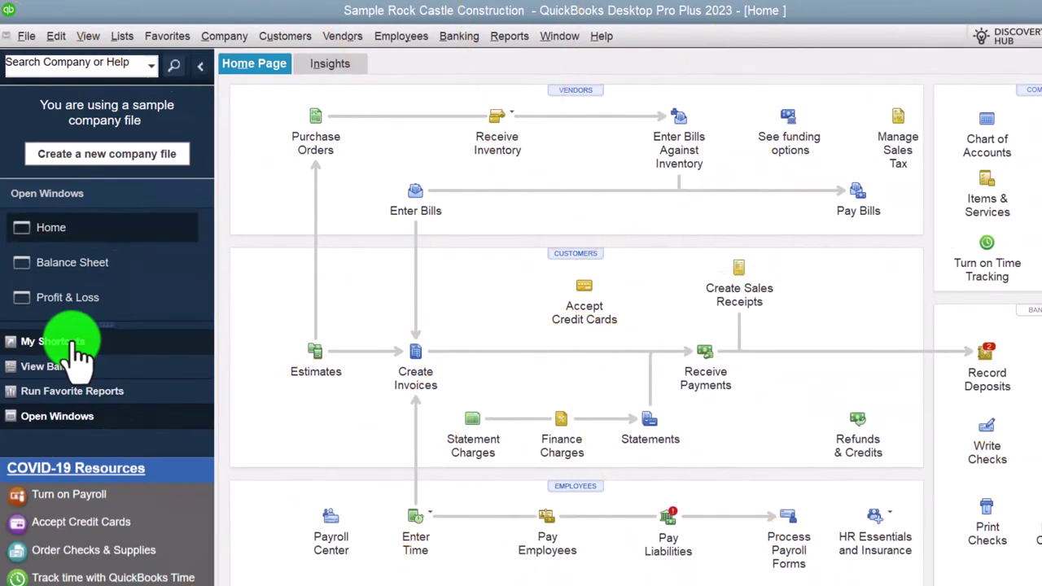
click(73, 342)
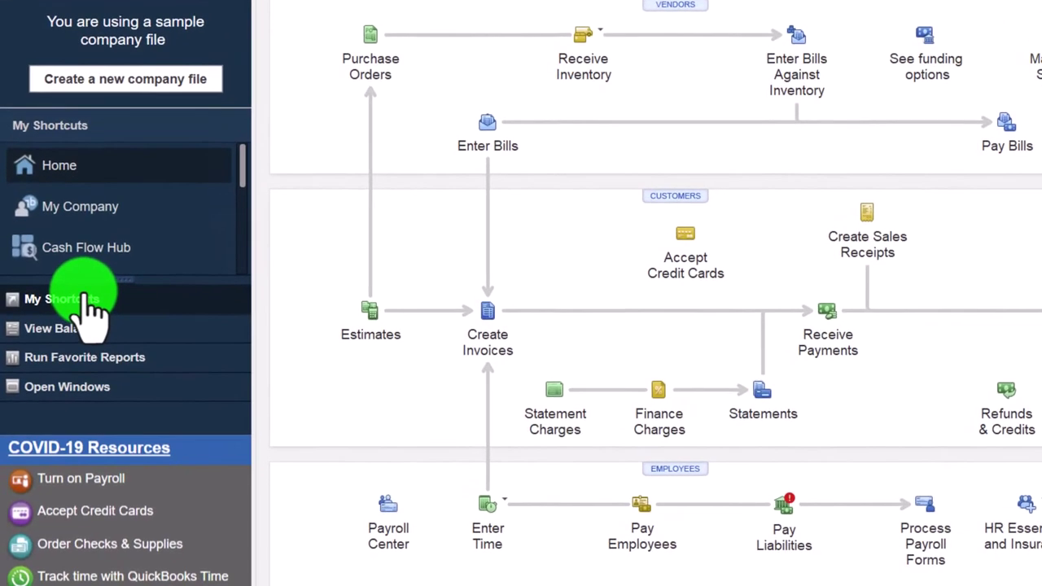
drag(116, 285, 116, 368)
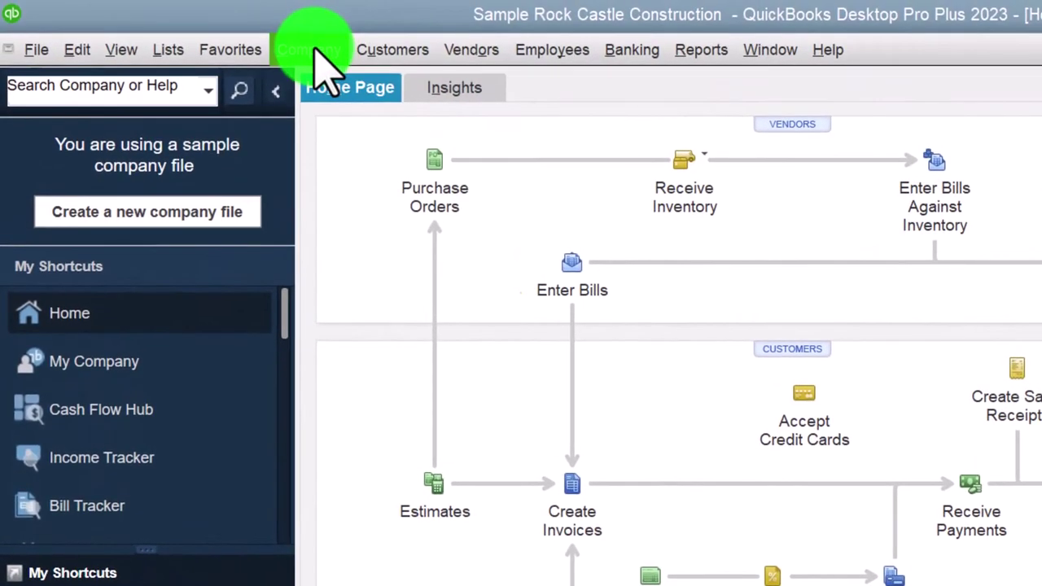
Step: View the My Company information window from both its shortcut and the Company commands, closing it after each look
click(311, 50)
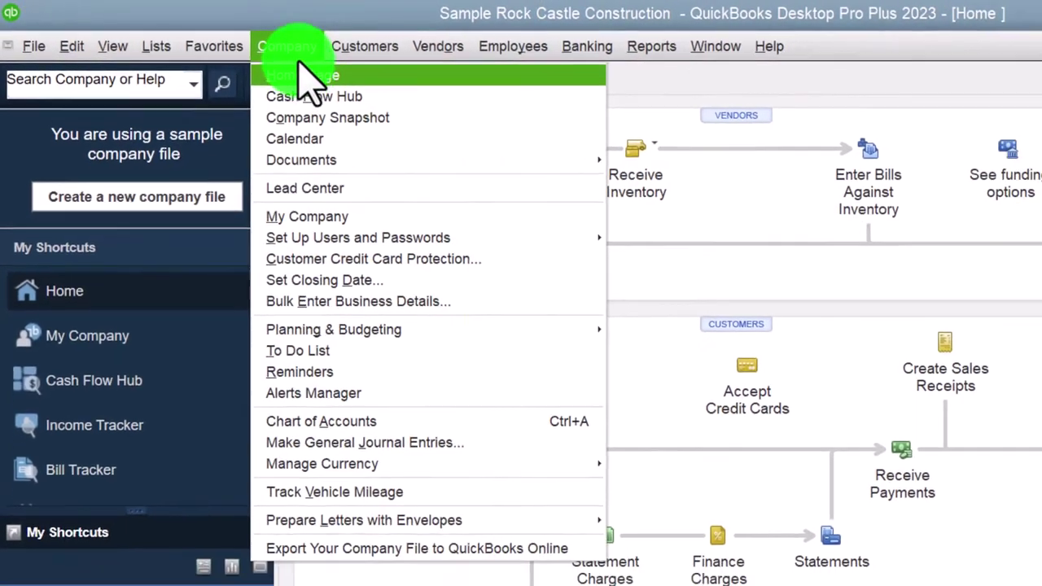
click(317, 52)
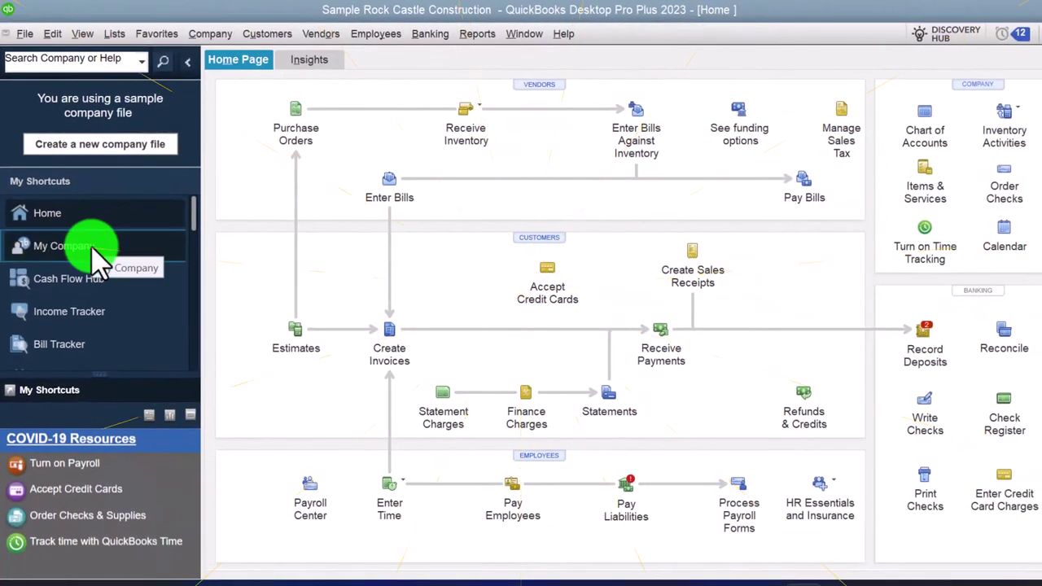
click(92, 249)
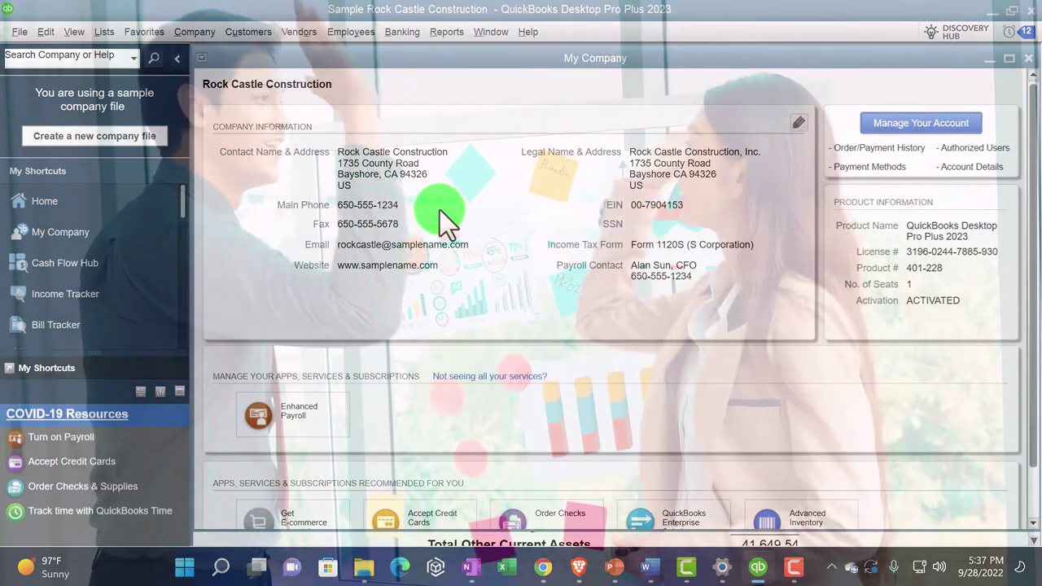
click(1028, 58)
click(183, 31)
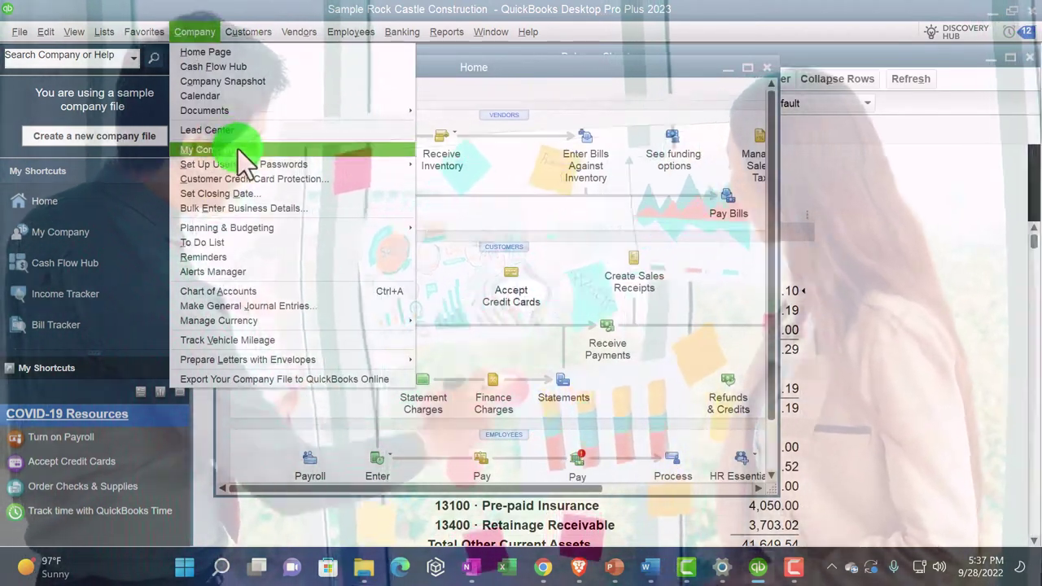
click(237, 150)
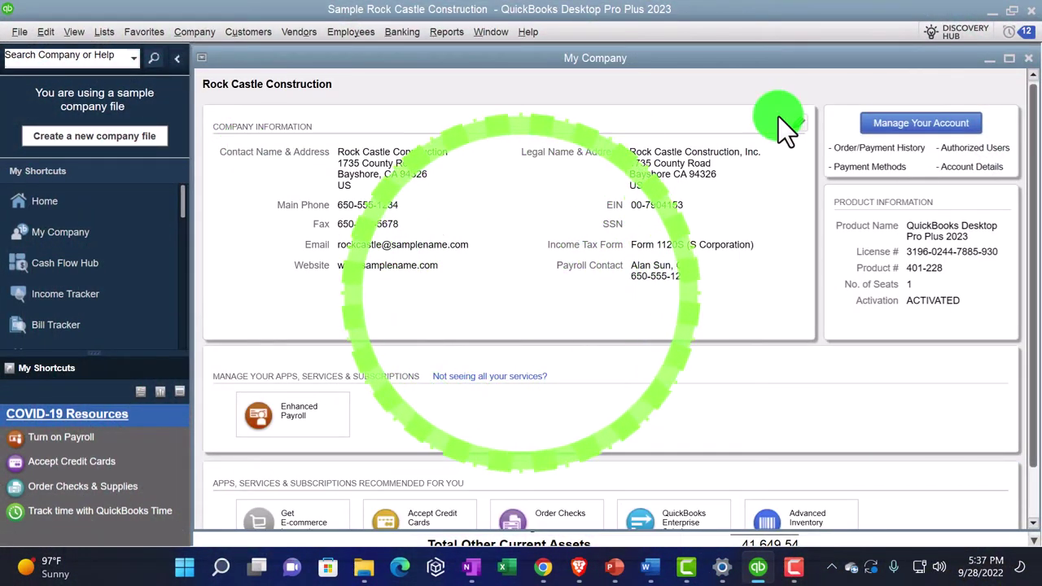
click(1030, 62)
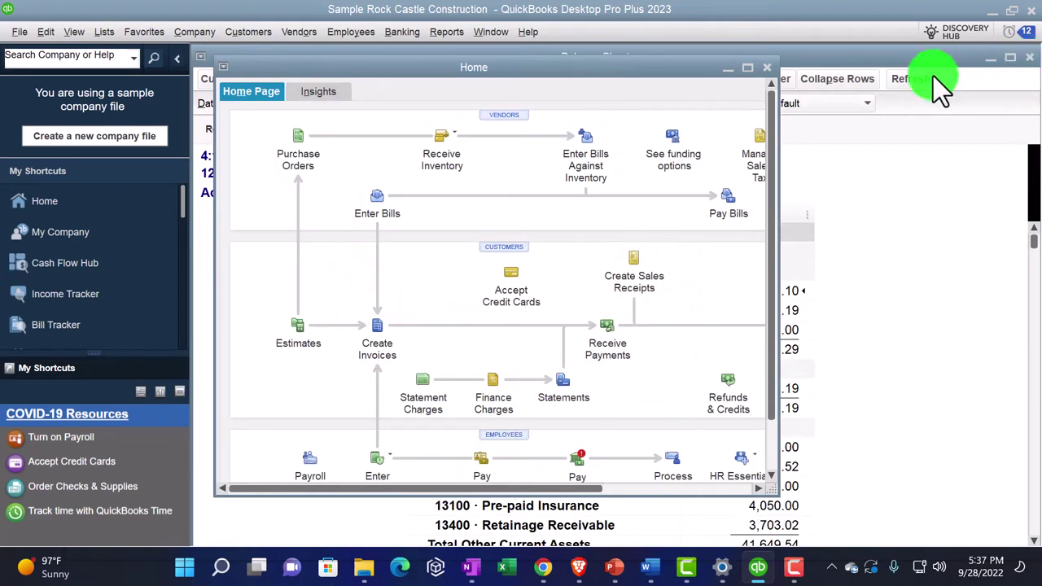
Step: View the Cash Flow Hub's Intuit Account setup page, and open the Income Tracker from My Shortcuts
click(69, 263)
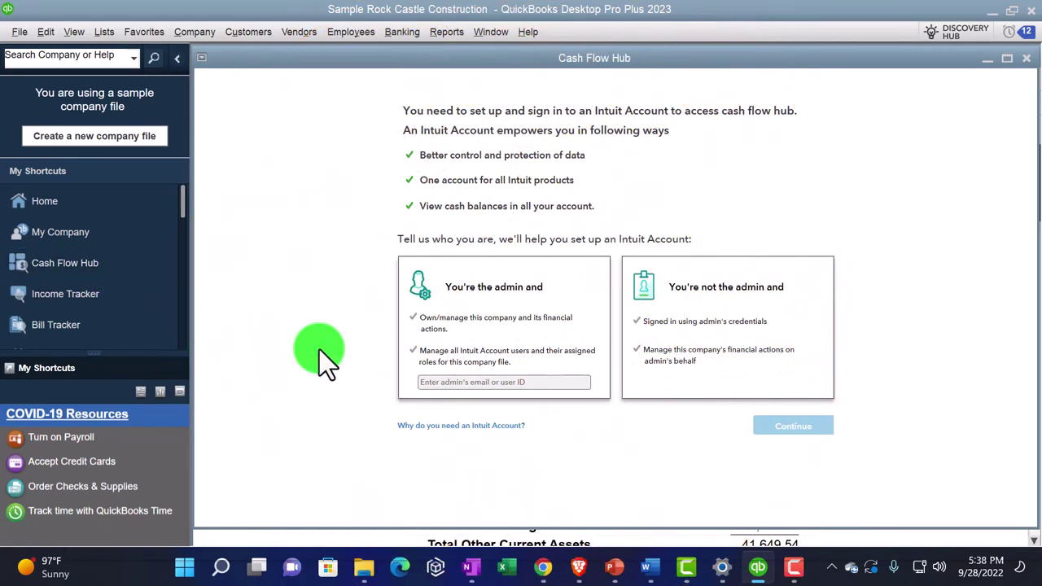
scroll(135, 271, down, 1)
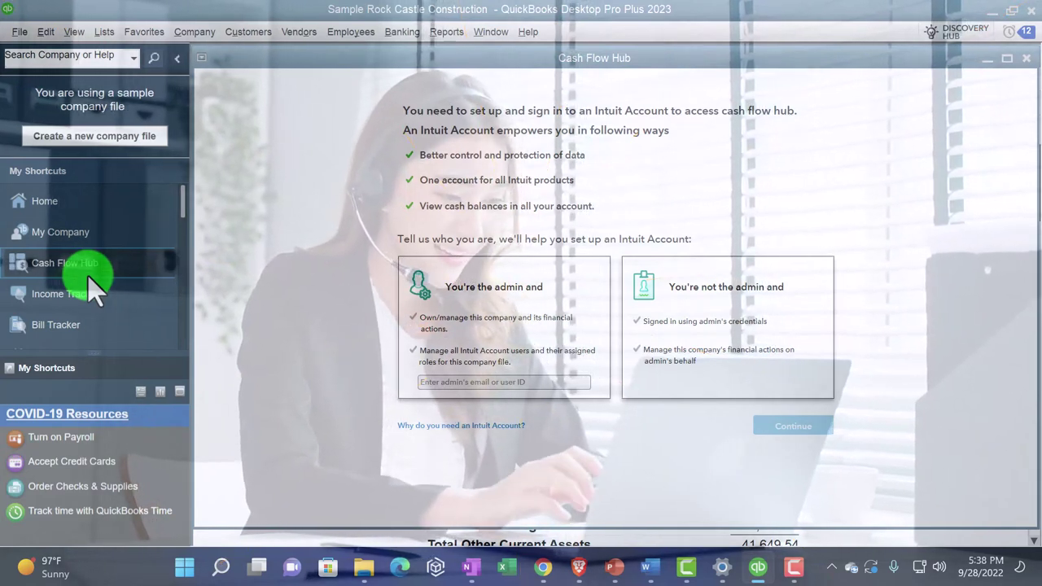
click(88, 297)
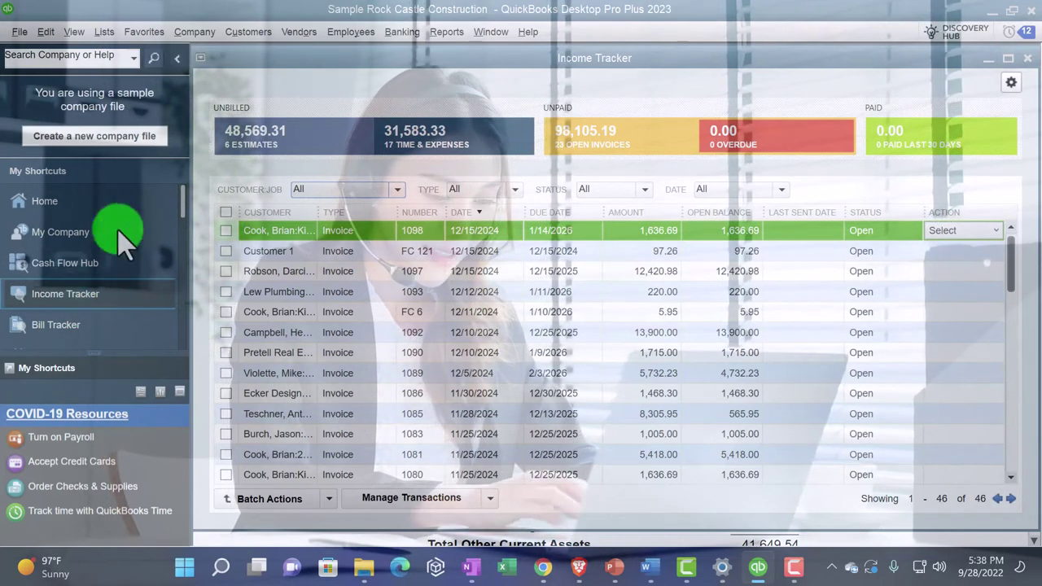
Step: View the Customer Center through the Customers commands and close it to return to the Income Tracker
click(241, 37)
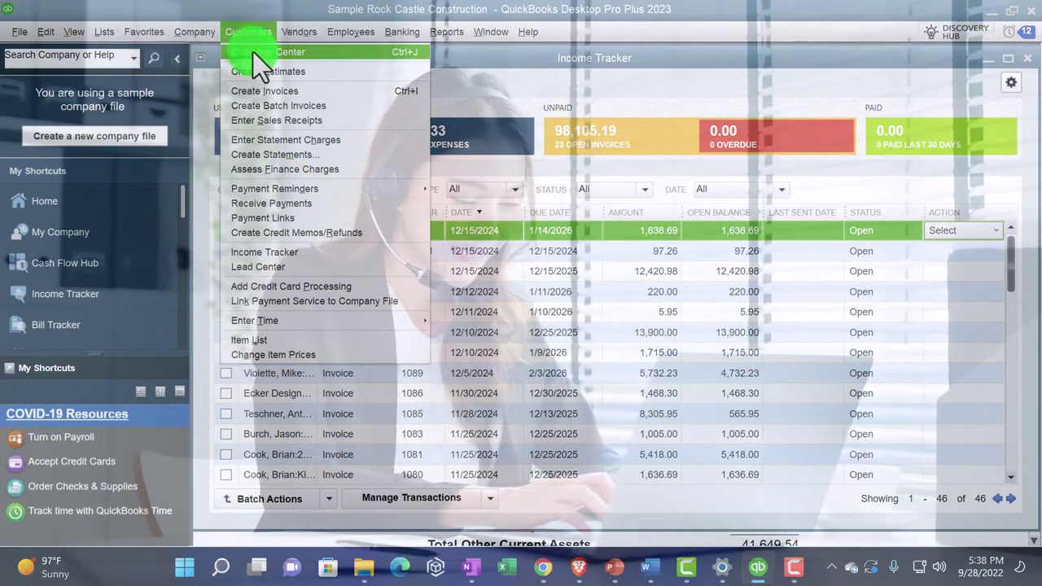
click(253, 52)
click(247, 110)
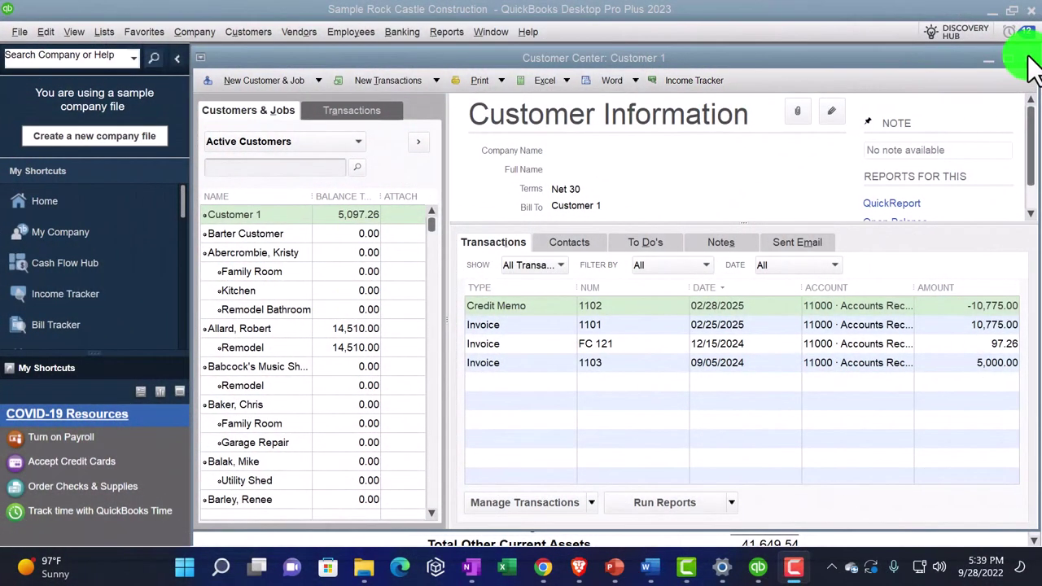
click(1028, 58)
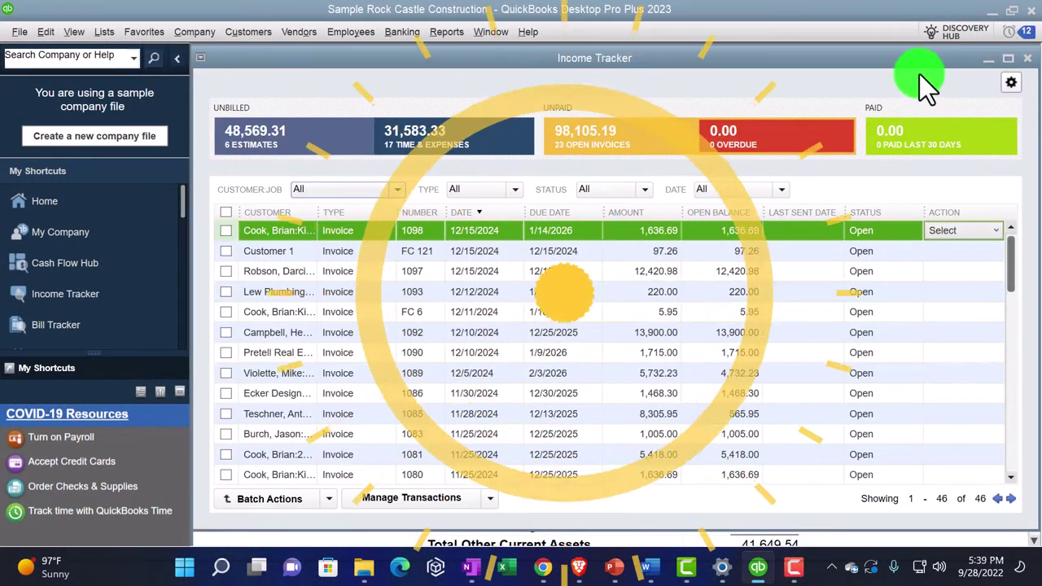
Step: Maximize the Income Tracker, view its unbilled estimates and its unpaid open invoices, and return to the Cash Flow Hub
click(1008, 57)
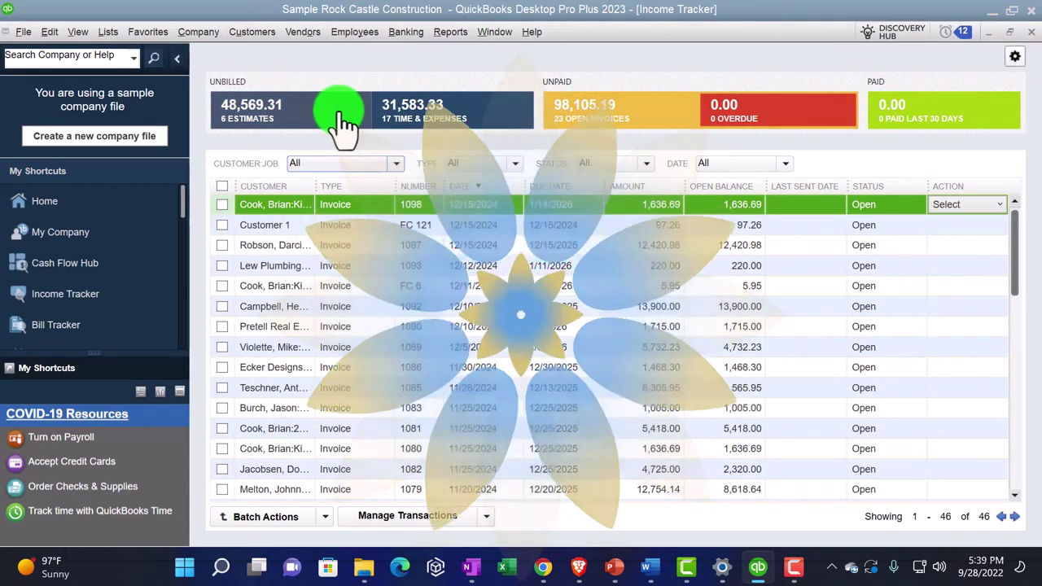
click(340, 118)
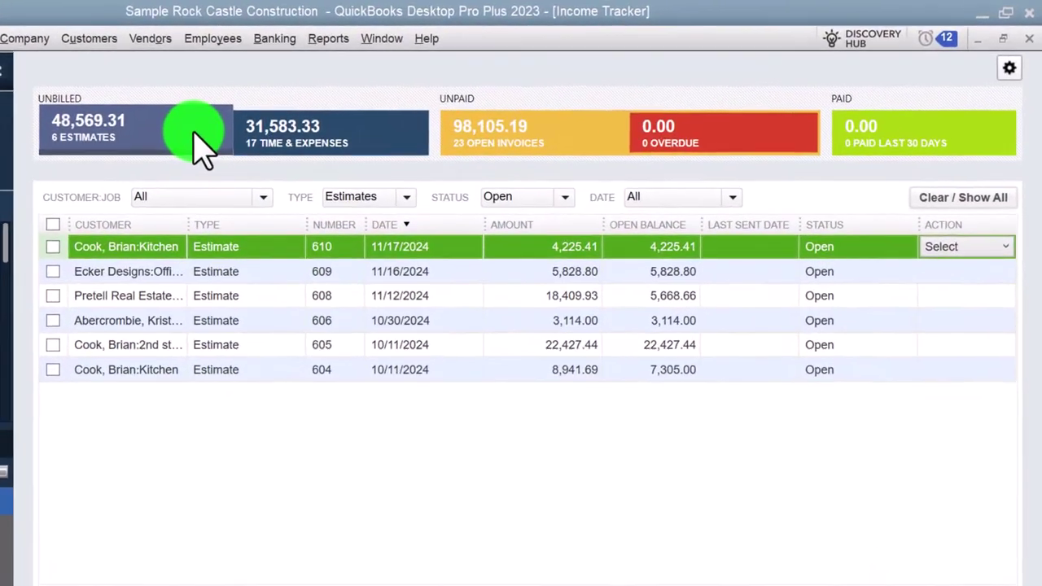
click(513, 143)
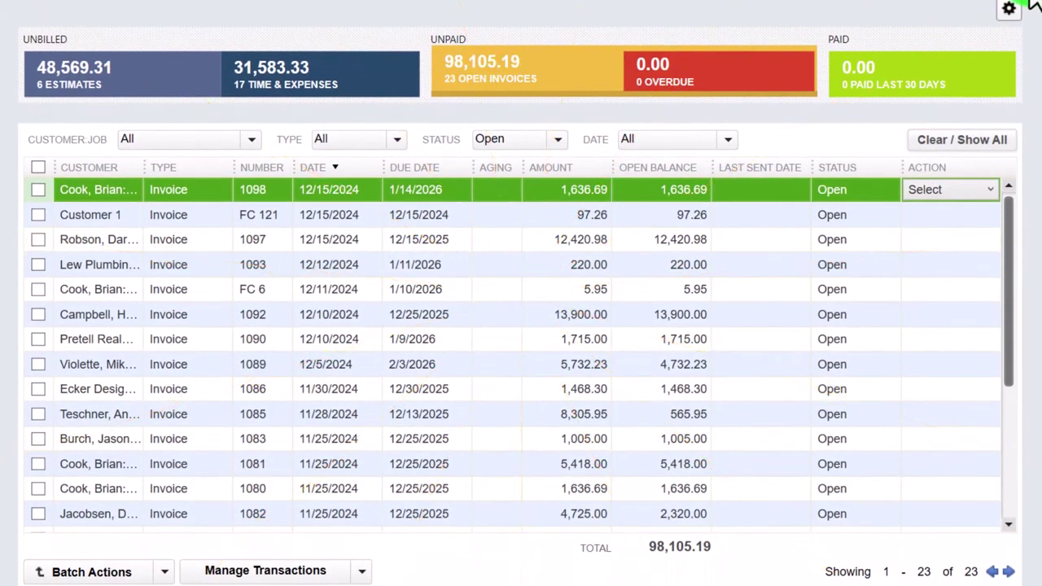
click(114, 273)
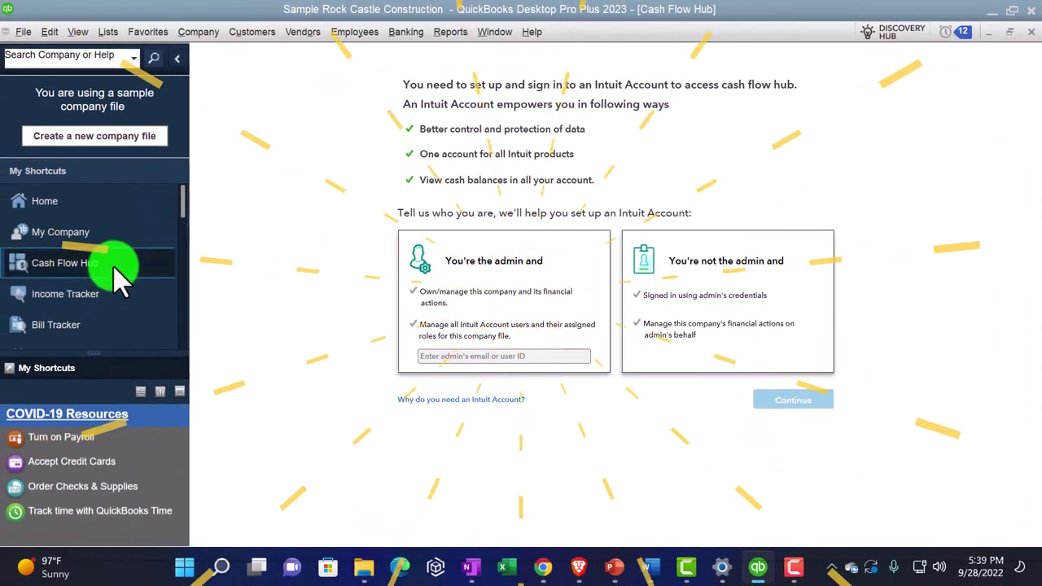
Step: Open the Bill Tracker from My Shortcuts, check the Vendors commands, and filter the tracker to unpaid open bills
scroll(114, 273, down, 5)
scroll(116, 292, up, 5)
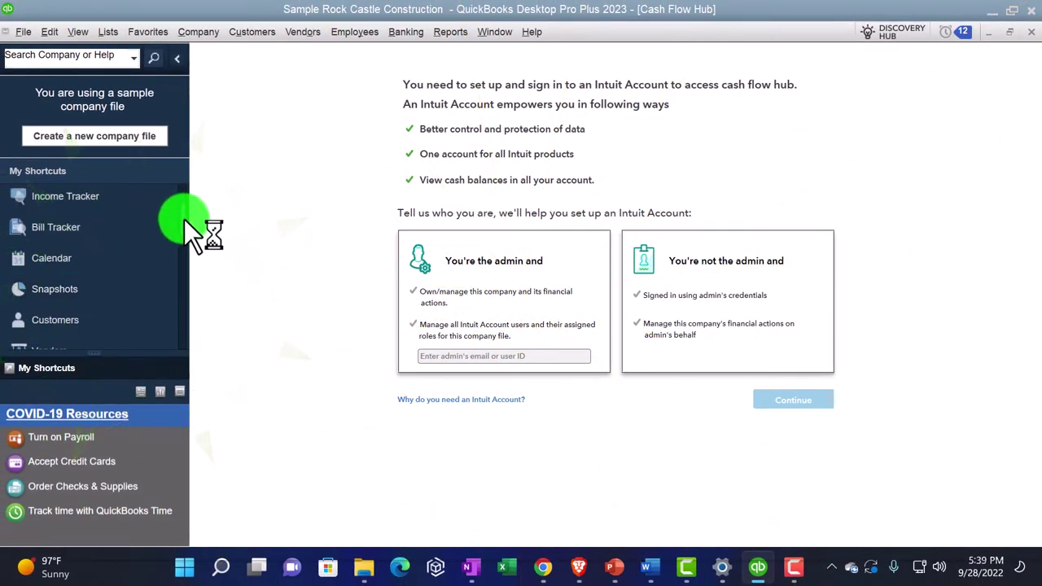
scroll(184, 216, up, 2)
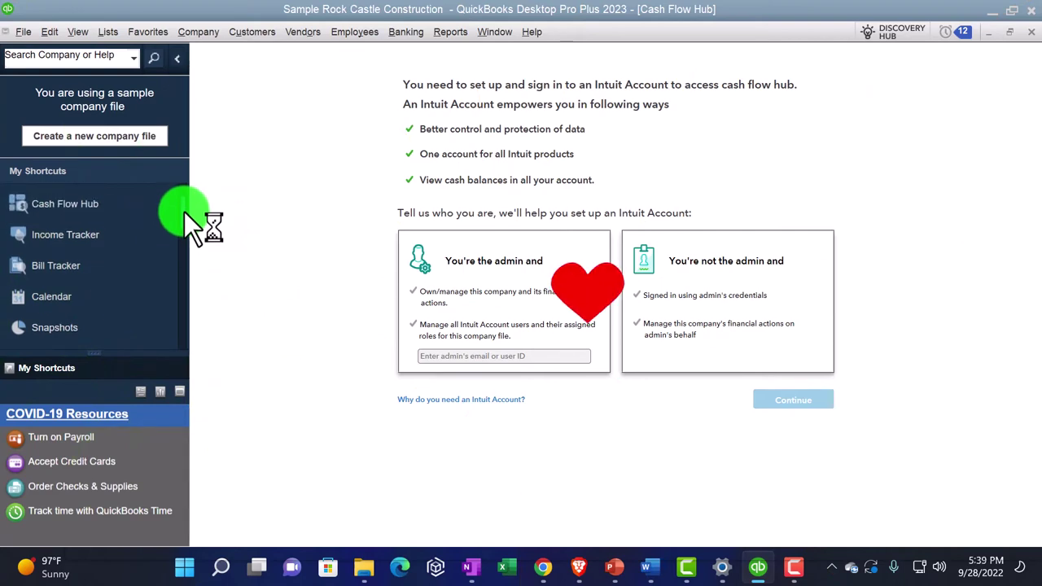
click(70, 267)
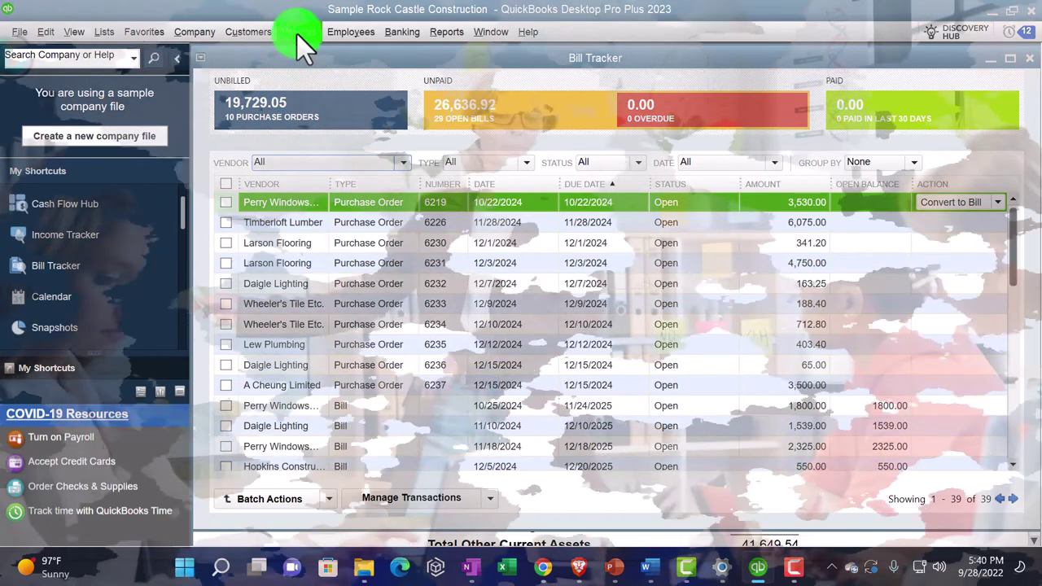
click(298, 33)
click(303, 49)
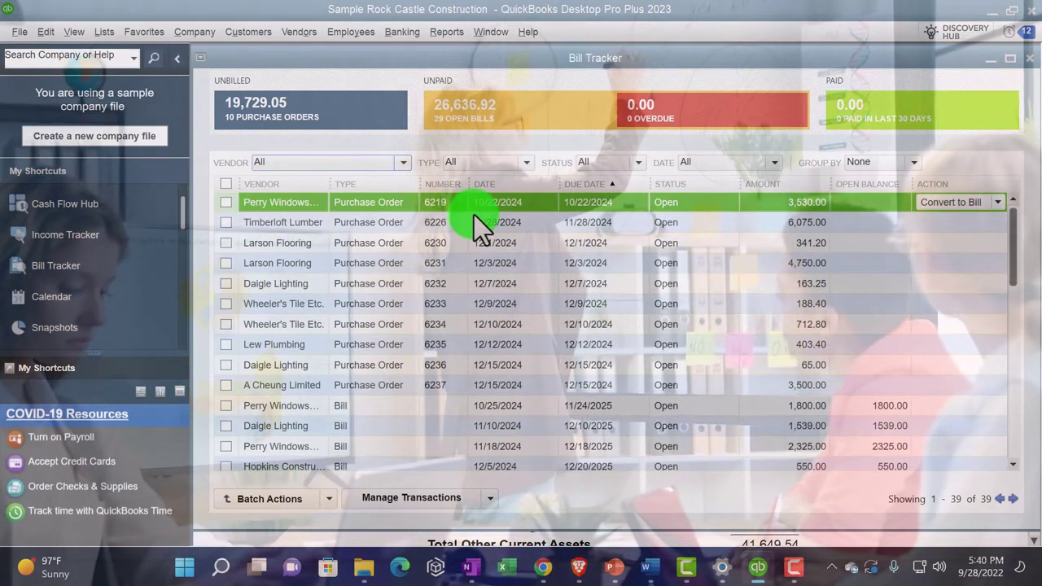
click(479, 115)
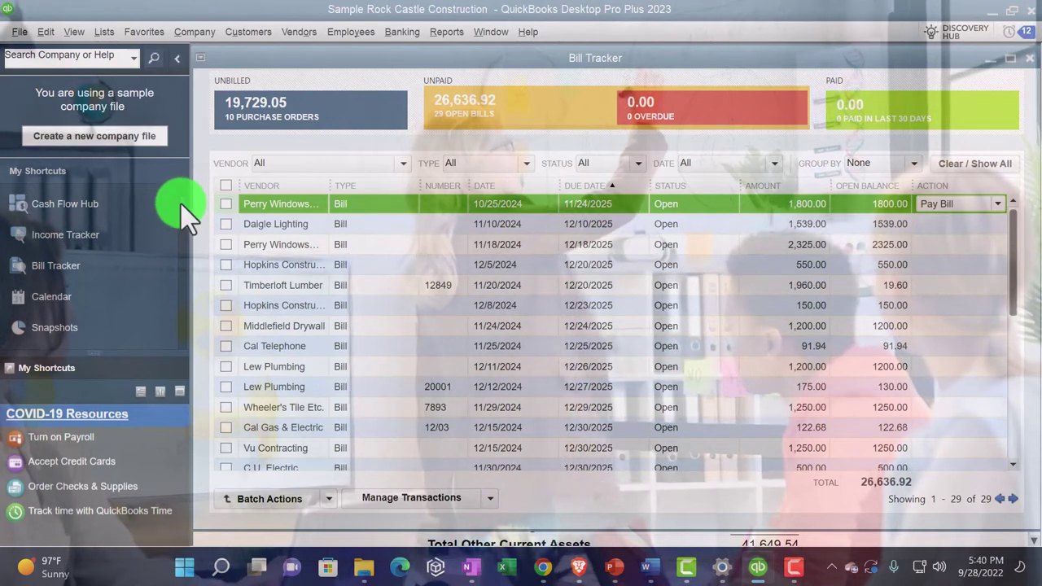
Step: Look through the remaining shortcuts, open the Company Snapshot, and maximize its window to examine the charts and balances
scroll(179, 210, down, 3)
scroll(179, 237, down, 2)
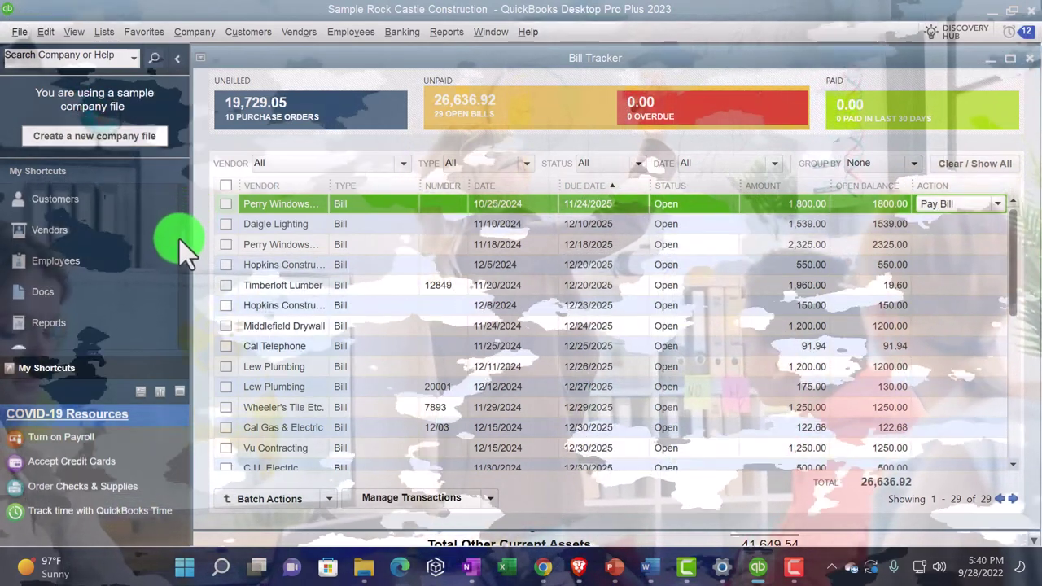
scroll(185, 243, up, 5)
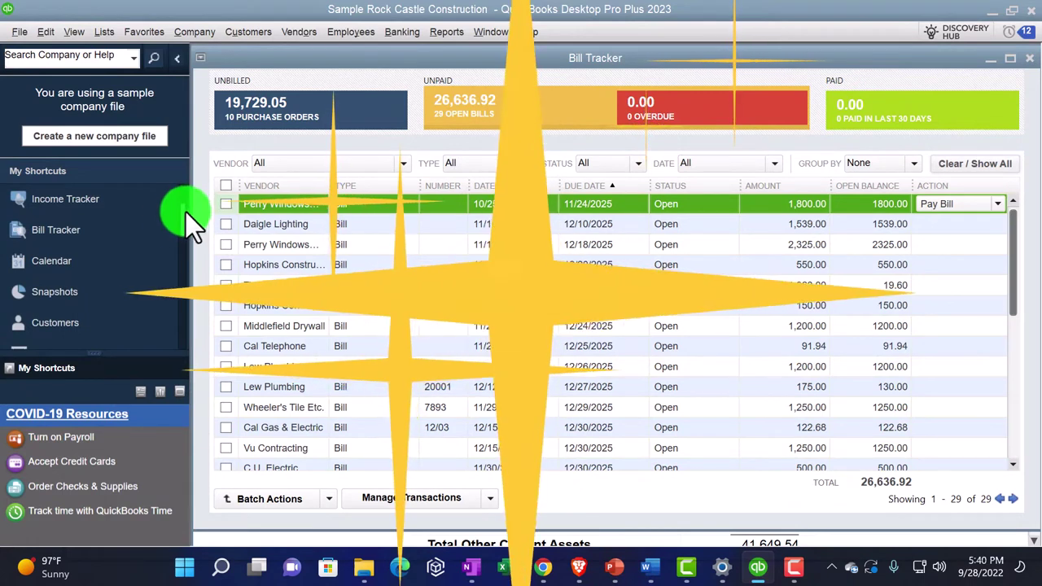
click(45, 293)
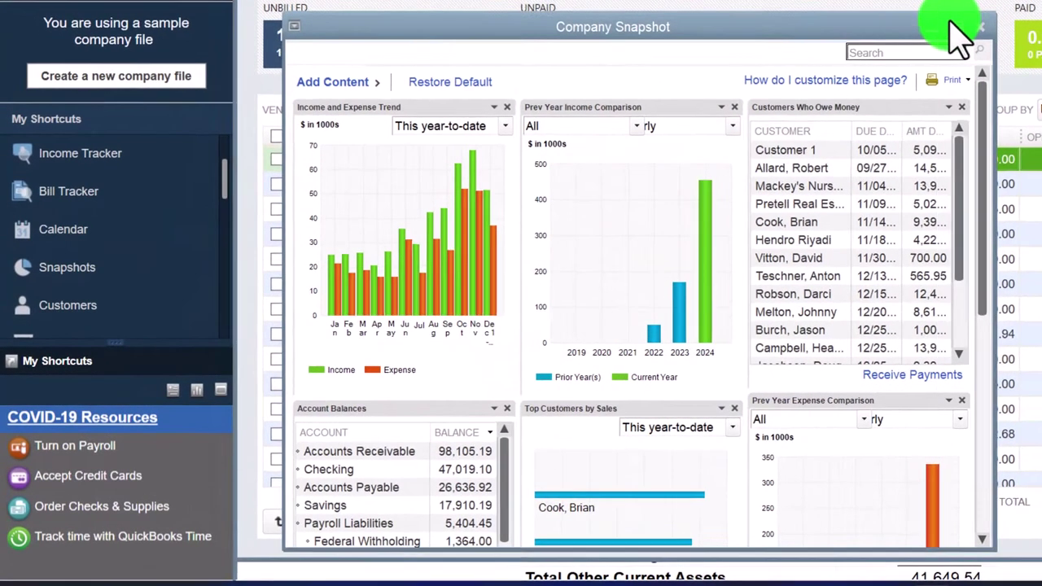
click(779, 97)
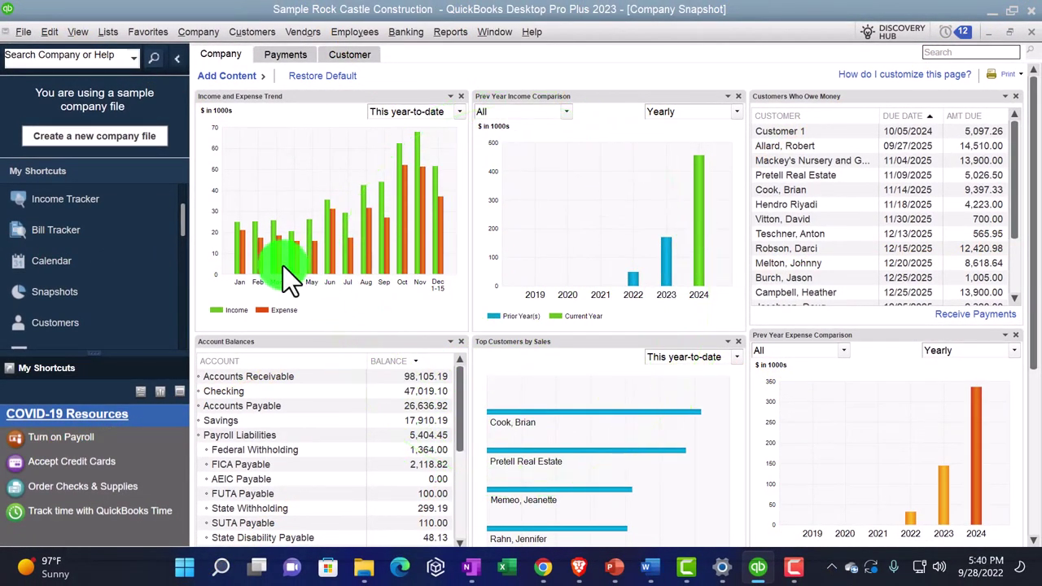
Step: Open the Customer Center from My Shortcuts and check where it is listed among the Customers commands
drag(182, 219, 180, 240)
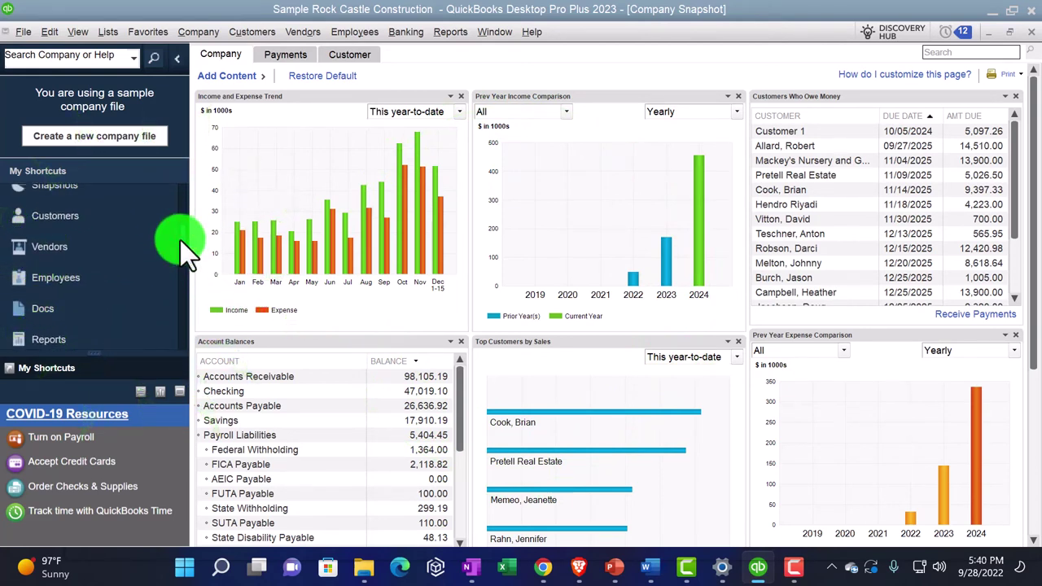
drag(180, 240, 182, 237)
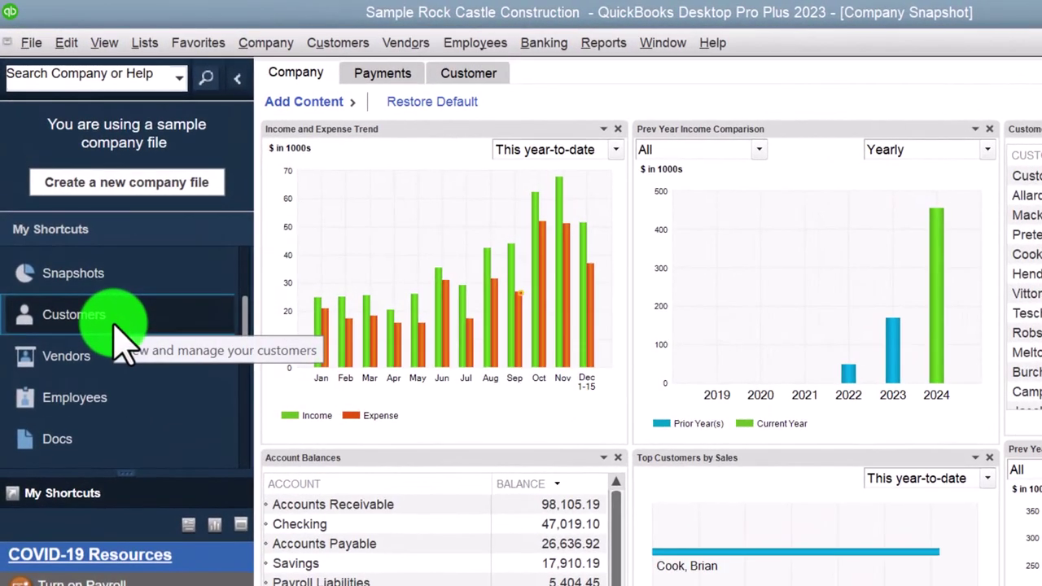
click(109, 322)
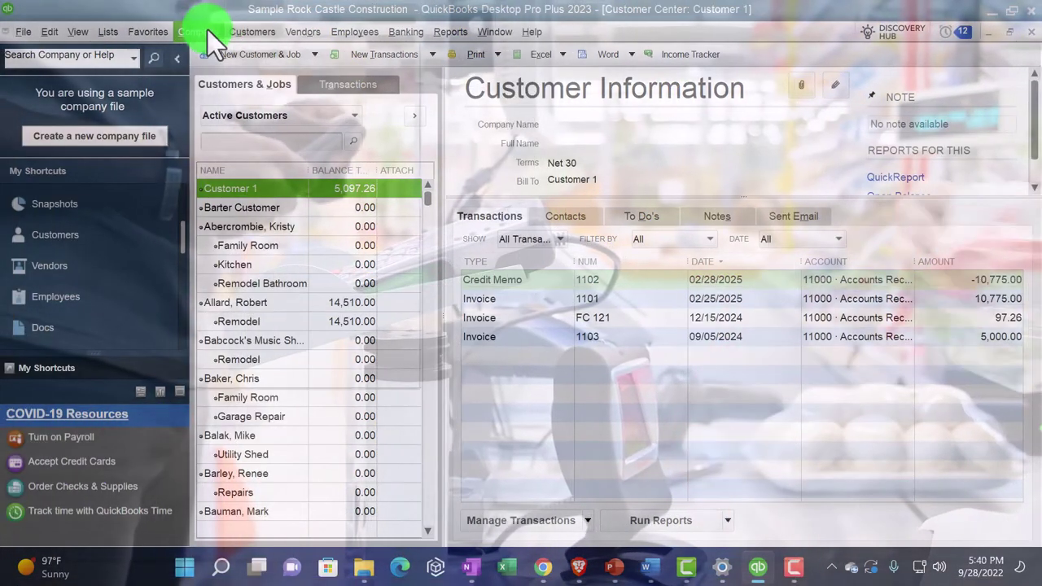
click(208, 30)
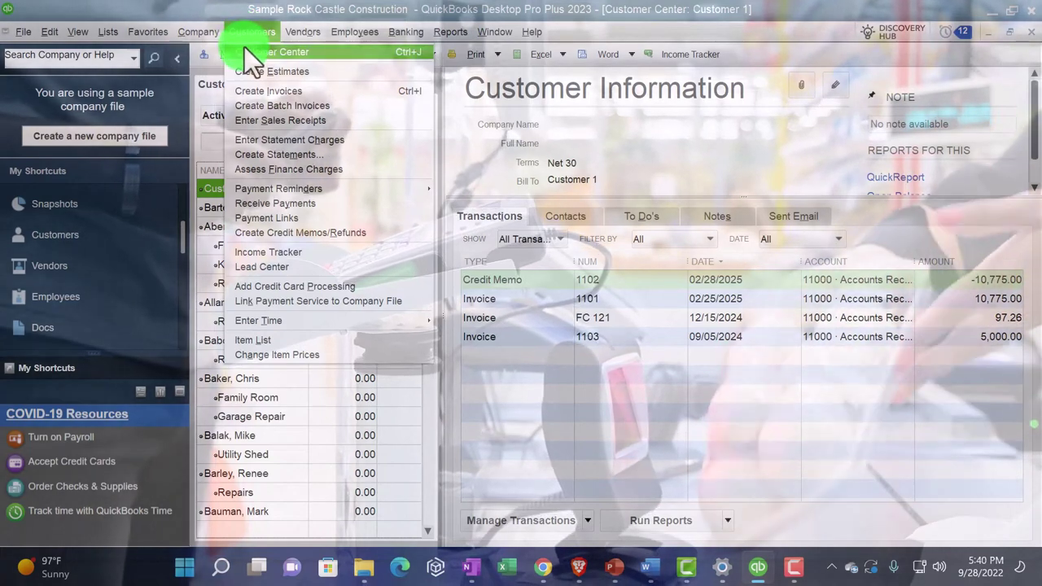
click(246, 35)
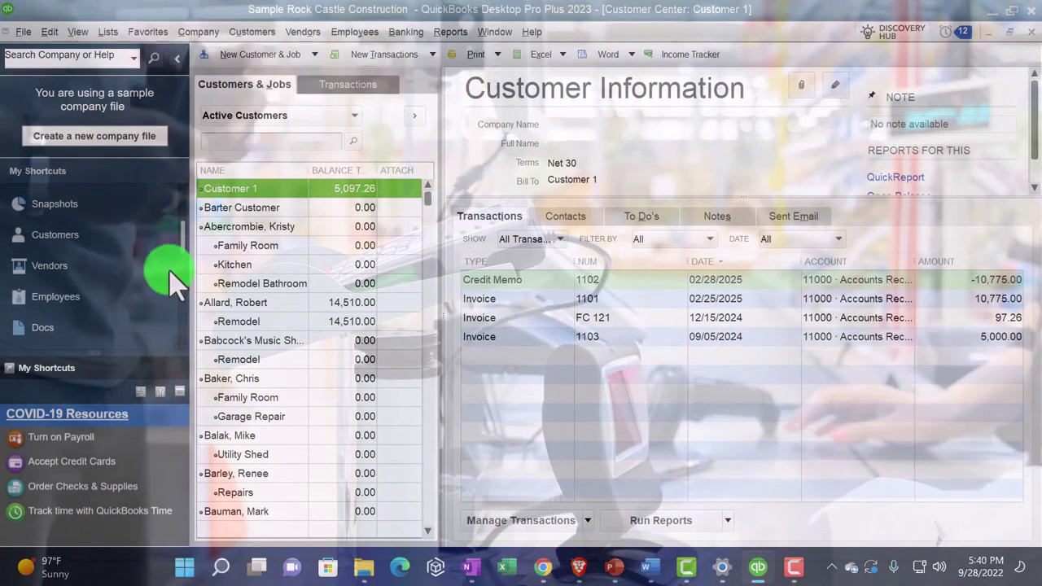
Step: Open the Vendor Center from the shortcuts and check where it is listed among the Vendors commands
click(66, 265)
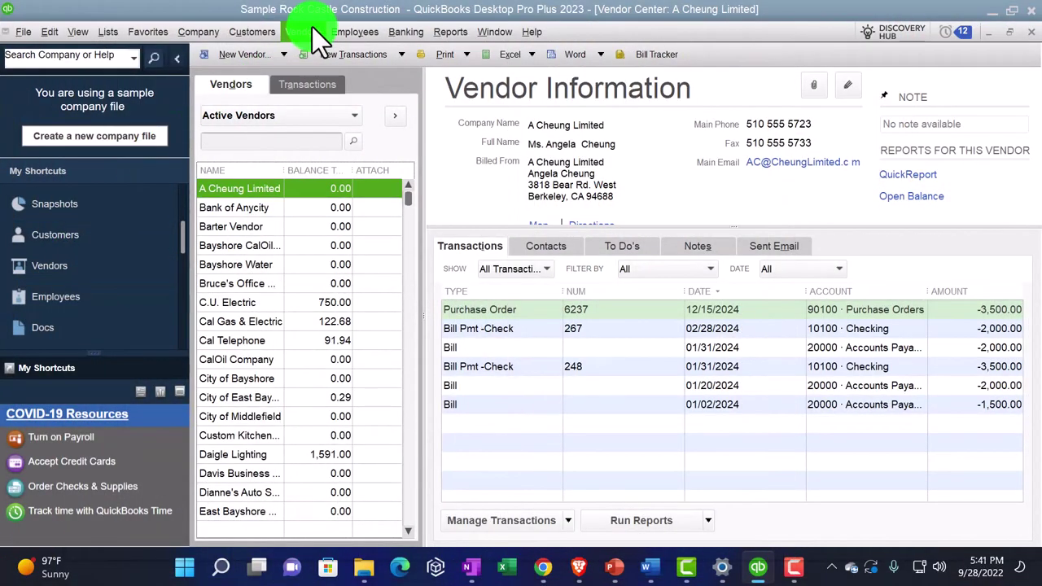
click(312, 29)
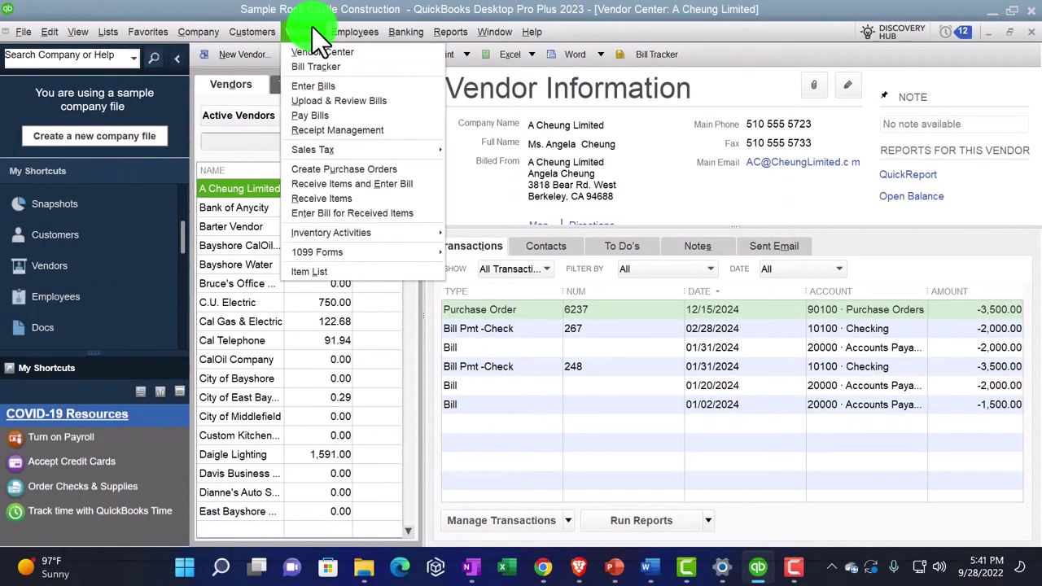
click(313, 49)
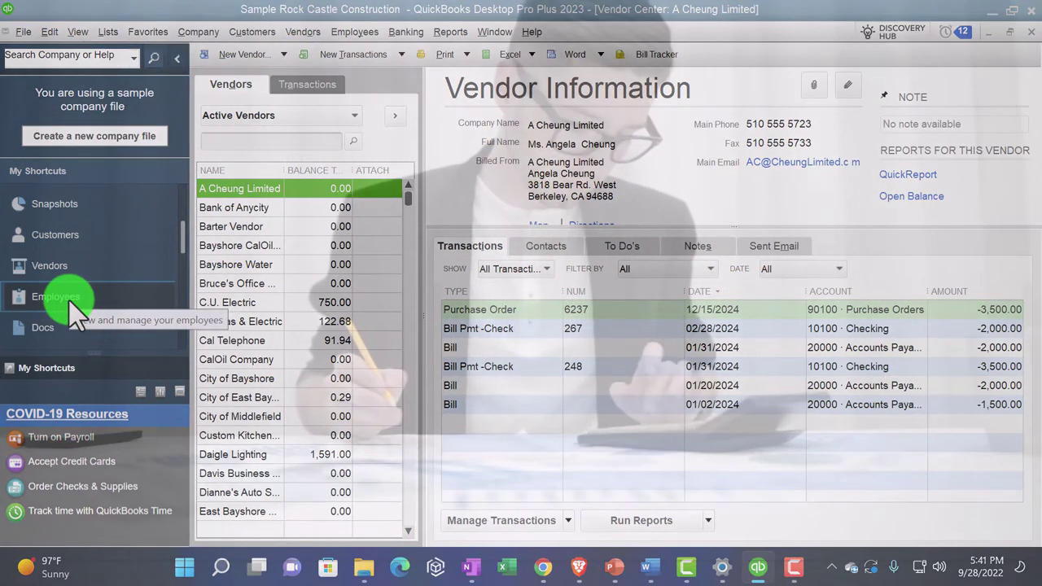
Step: Open the Employee Center from the shortcuts and find its matching entry among the Employees commands
click(70, 303)
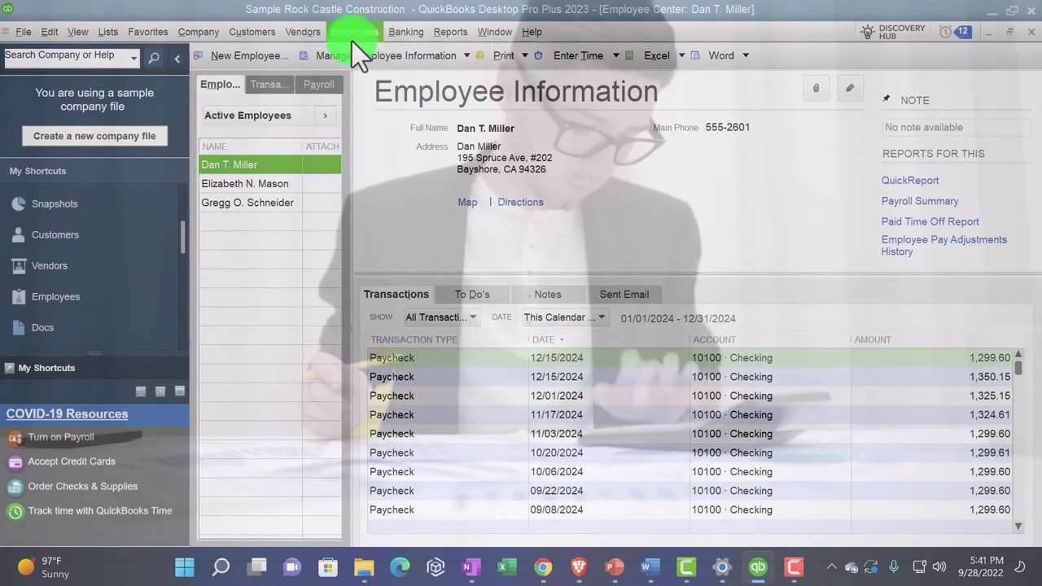
click(351, 36)
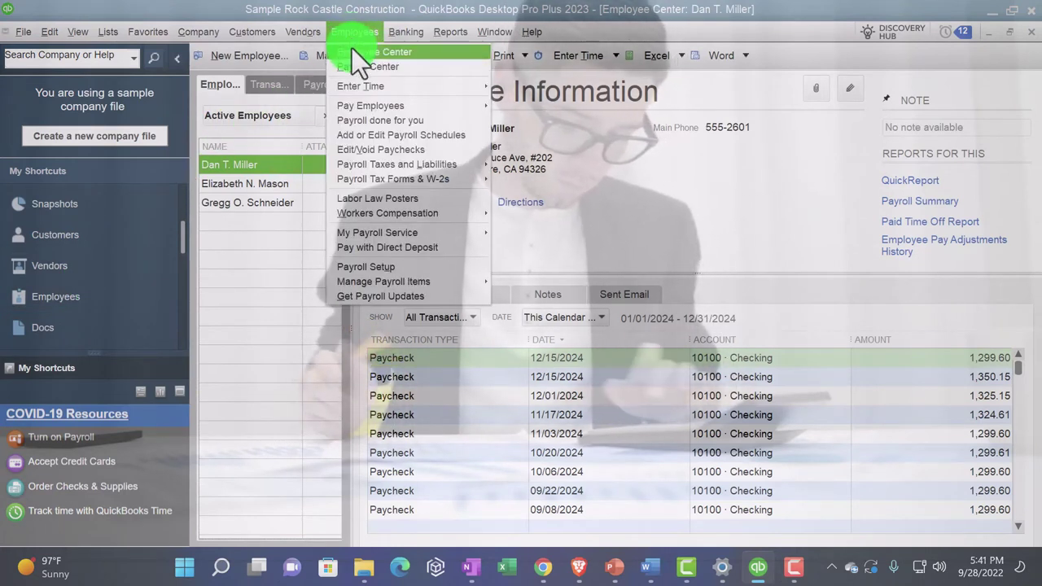
click(352, 48)
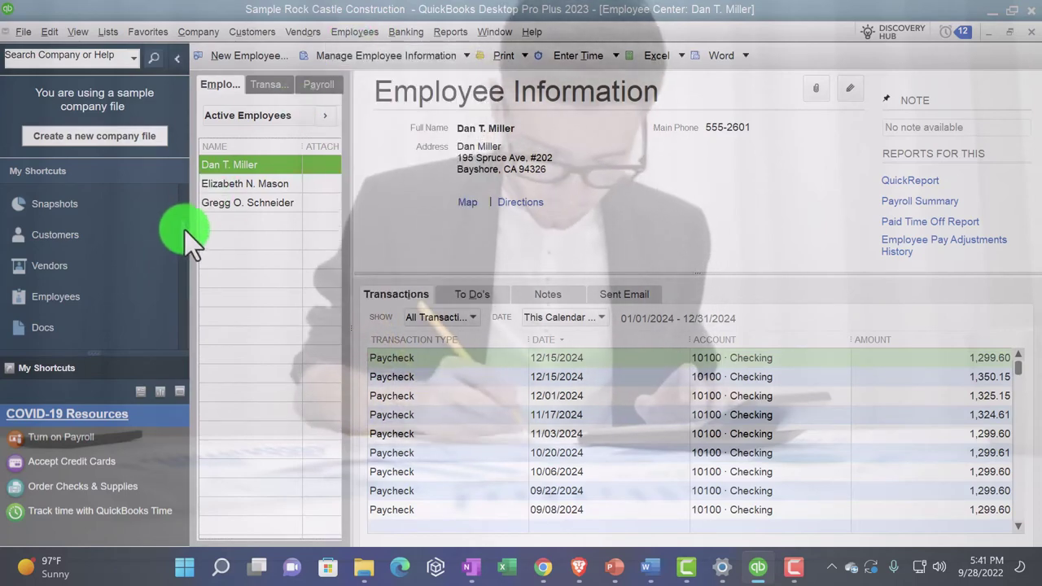
Step: Open the Docs shortcut to view the options for adding documents from the computer or mobile
scroll(184, 236, down, 3)
scroll(183, 250, down, 1)
click(80, 217)
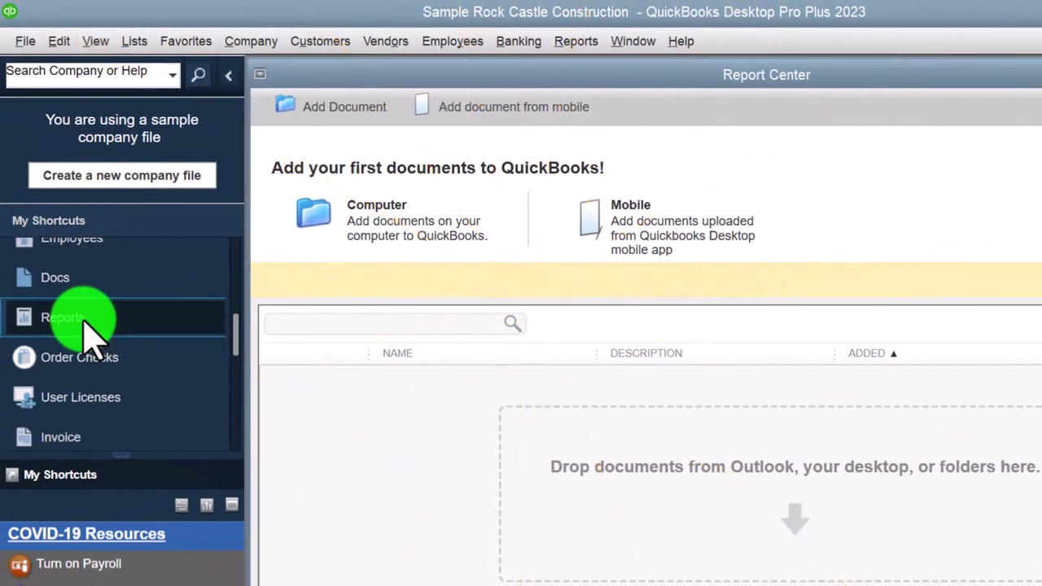
Step: Open the Report Center from the shortcuts and compare it with the list of Reports commands
click(84, 322)
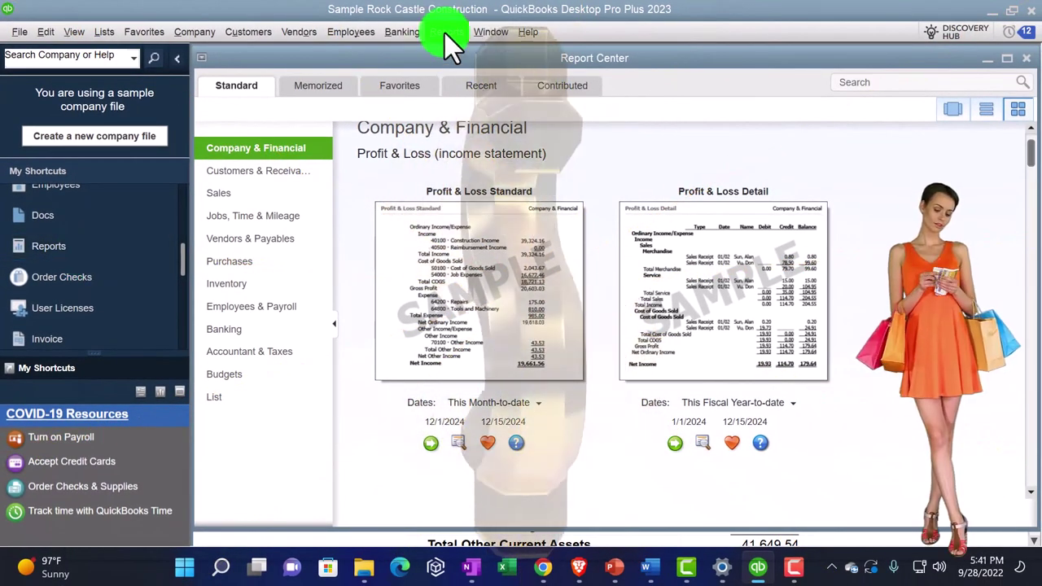
click(444, 33)
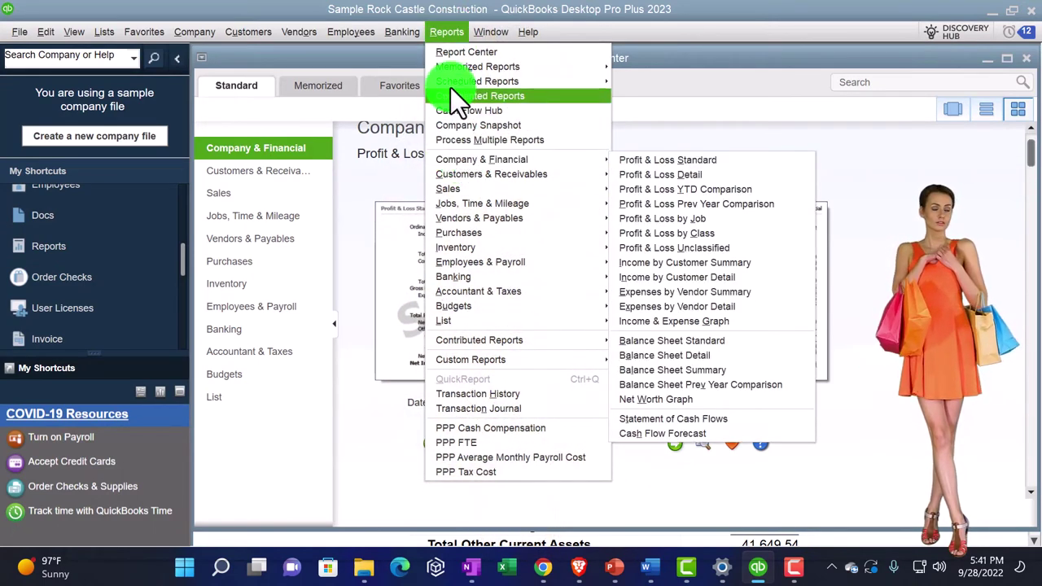
click(444, 34)
Step: Open the Order Checks shortcut's web page in the browser, then close it to return to QuickBooks
scroll(152, 260, down, 3)
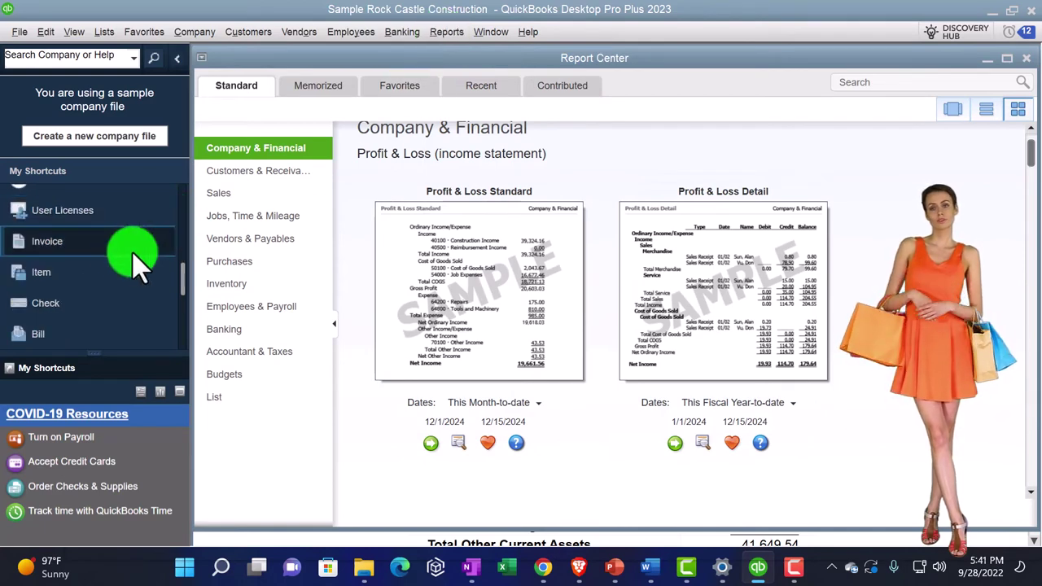
scroll(96, 309, up, 3)
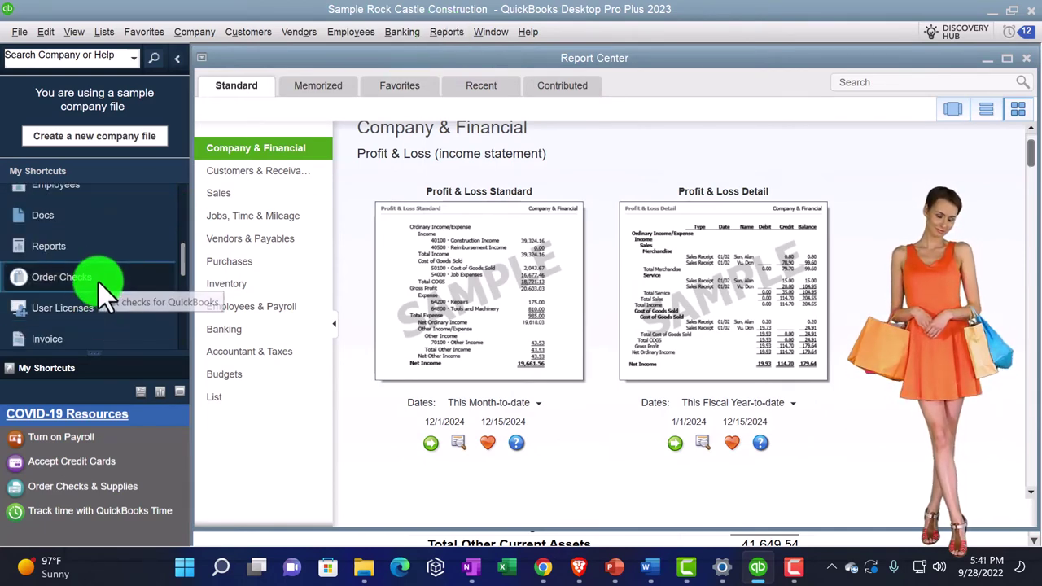
click(82, 279)
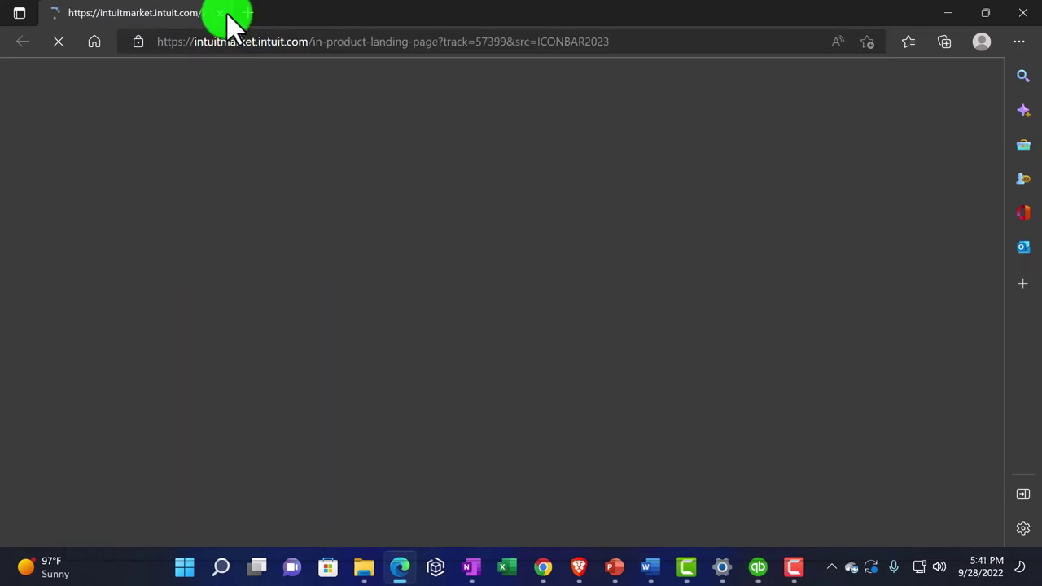
click(221, 13)
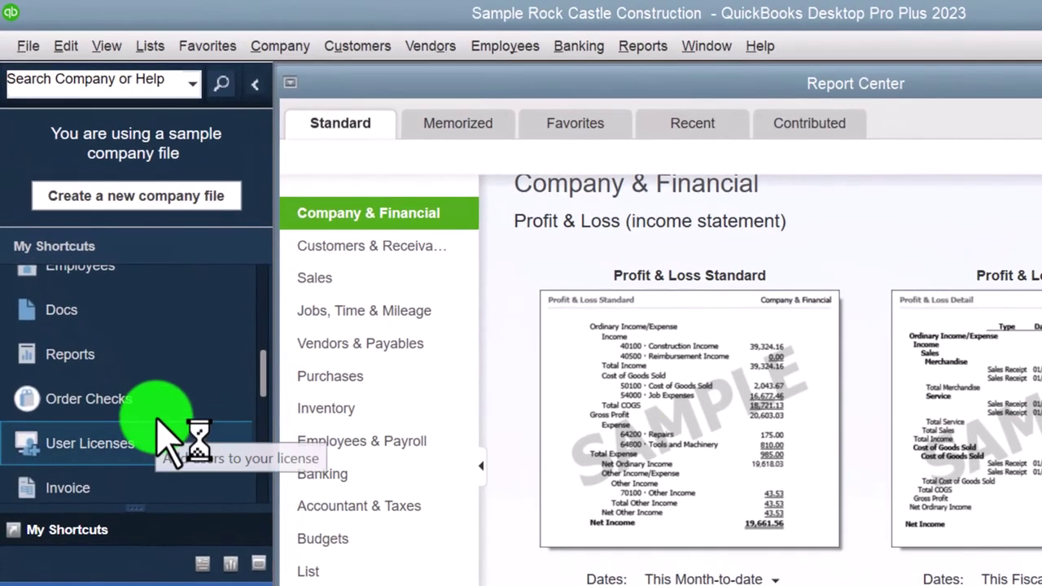
Step: Open the User Licenses shortcut to view the page on adding more users, and look over the neighbouring shortcuts
click(160, 413)
scroll(160, 420, down, 3)
scroll(155, 403, up, 3)
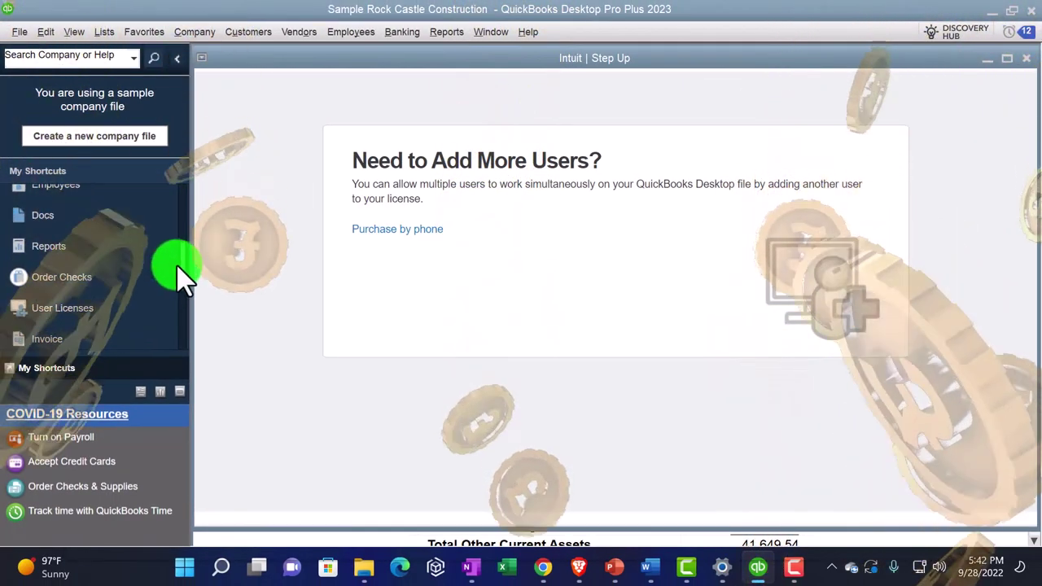
Step: Open a blank invoice from the shortcuts and check where Create Invoices is listed among the Customers commands
scroll(184, 254, down, 3)
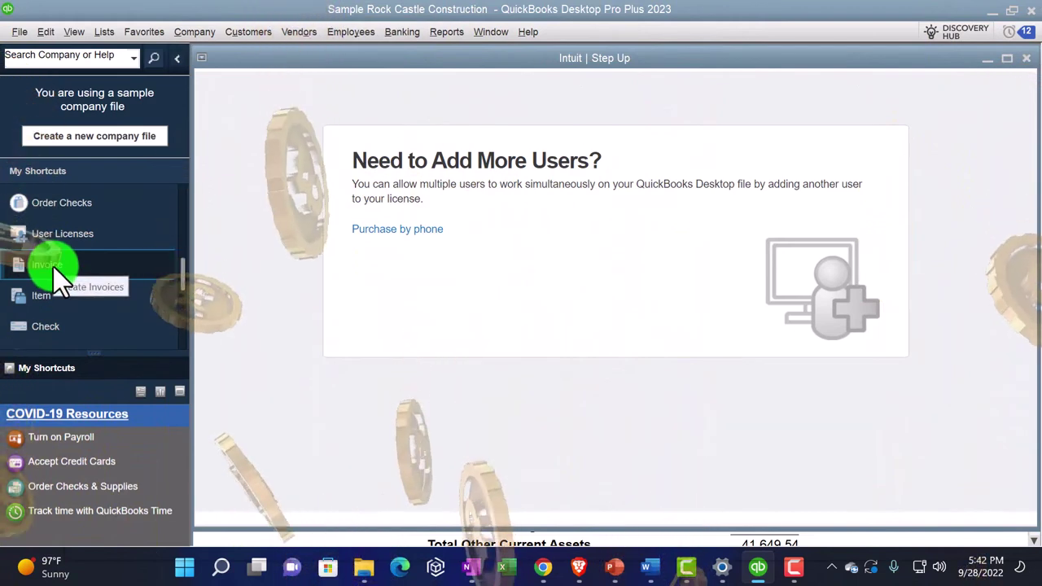
click(54, 266)
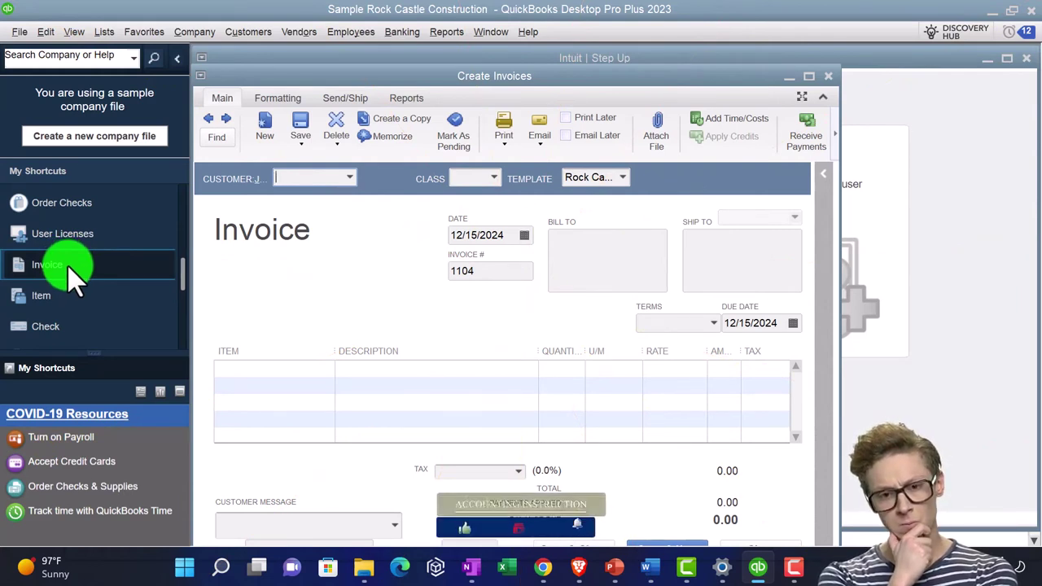
click(236, 36)
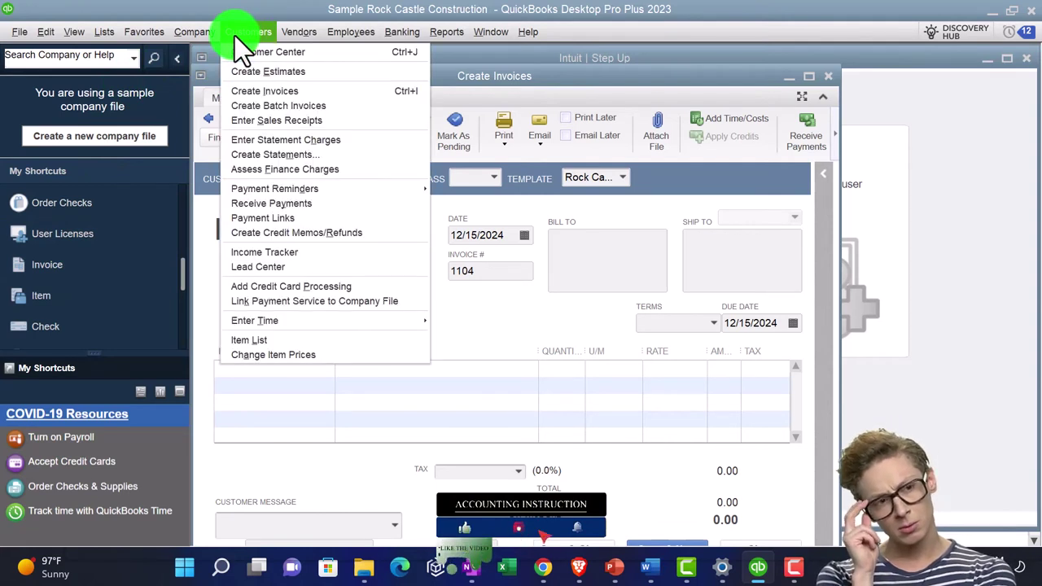
click(235, 36)
Step: Open the Item List from the shortcuts, maximize its window, and check where it appears among the Lists commands
click(63, 297)
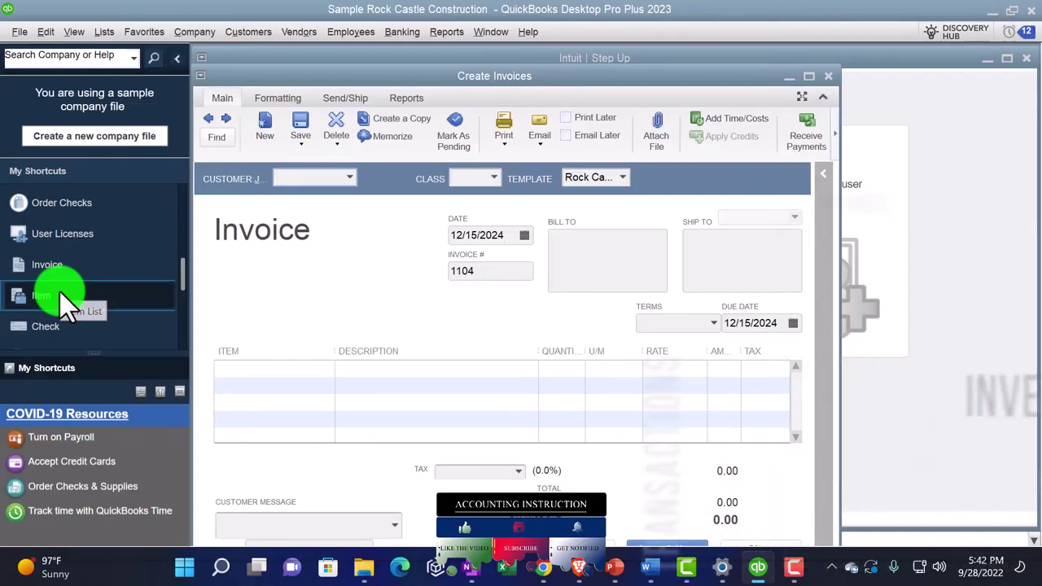
click(63, 297)
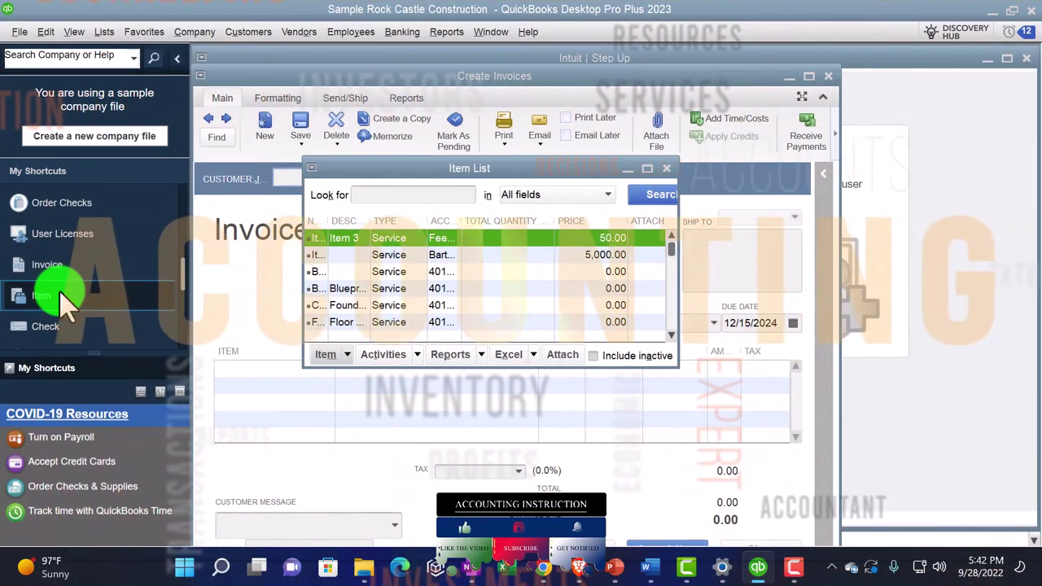
click(647, 169)
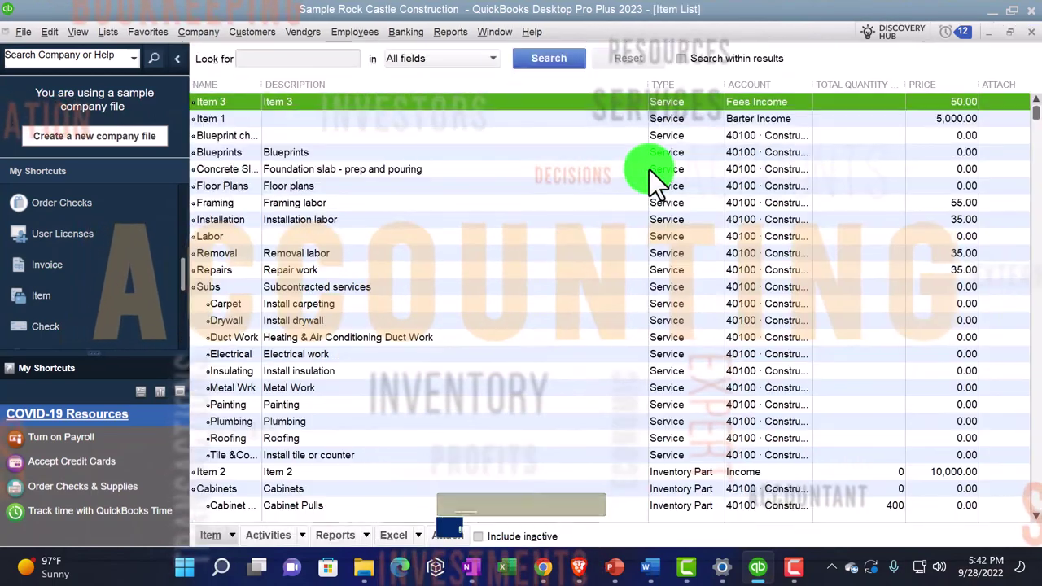
click(107, 32)
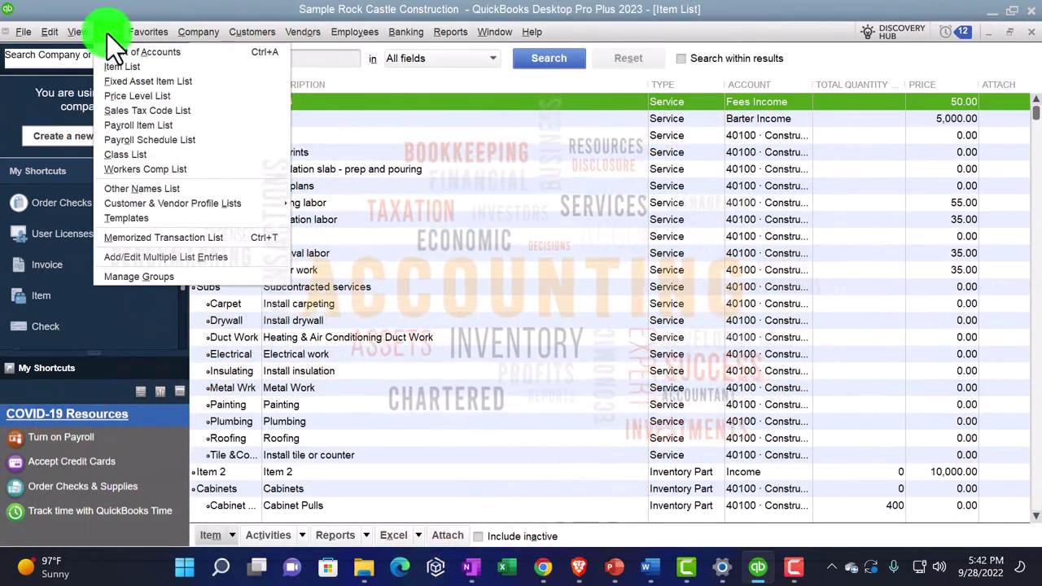
click(107, 33)
Step: Open the Write Checks form from the shortcuts and check where it is listed among the Banking commands
scroll(81, 244, down, 3)
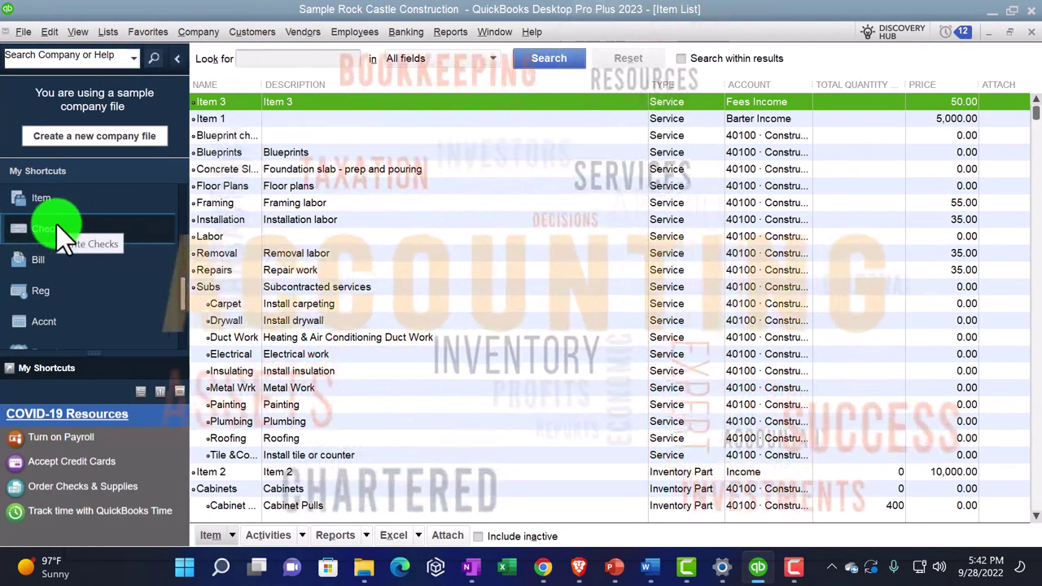
click(55, 224)
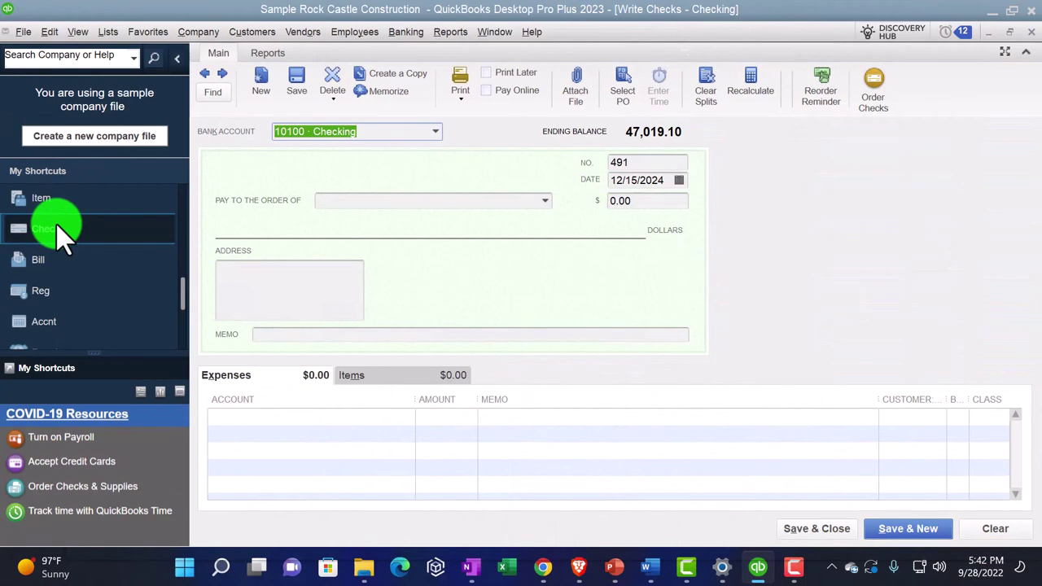
click(302, 33)
click(411, 33)
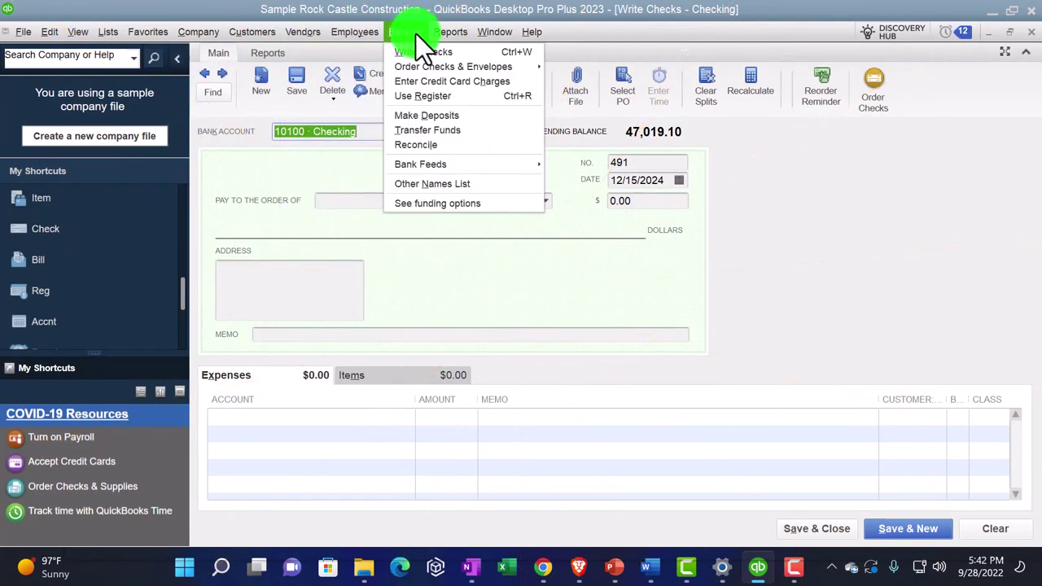
click(417, 34)
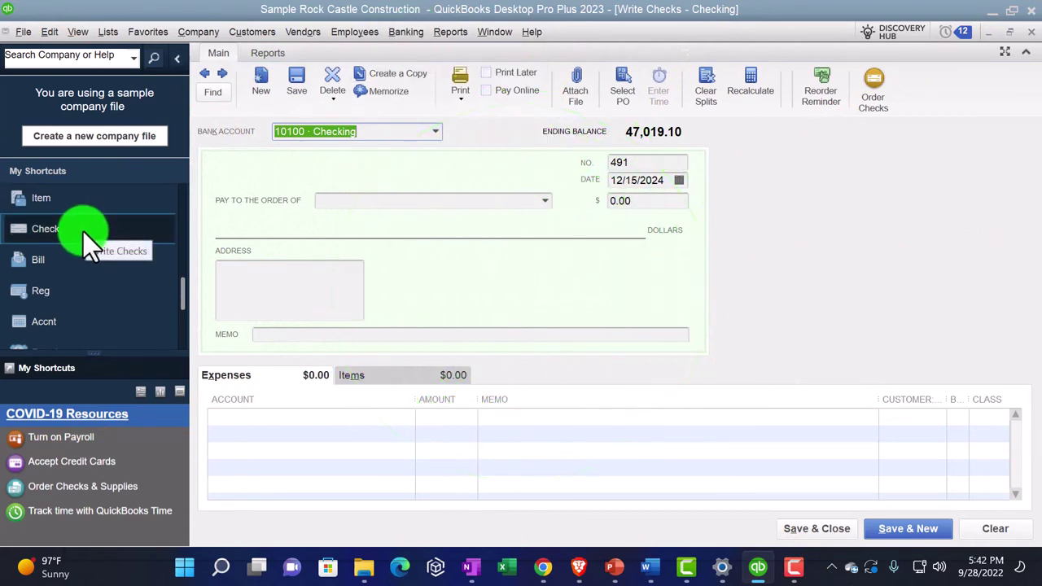
Step: Open the Enter Bills form from the shortcuts and check where it is listed among the Vendors commands
click(71, 262)
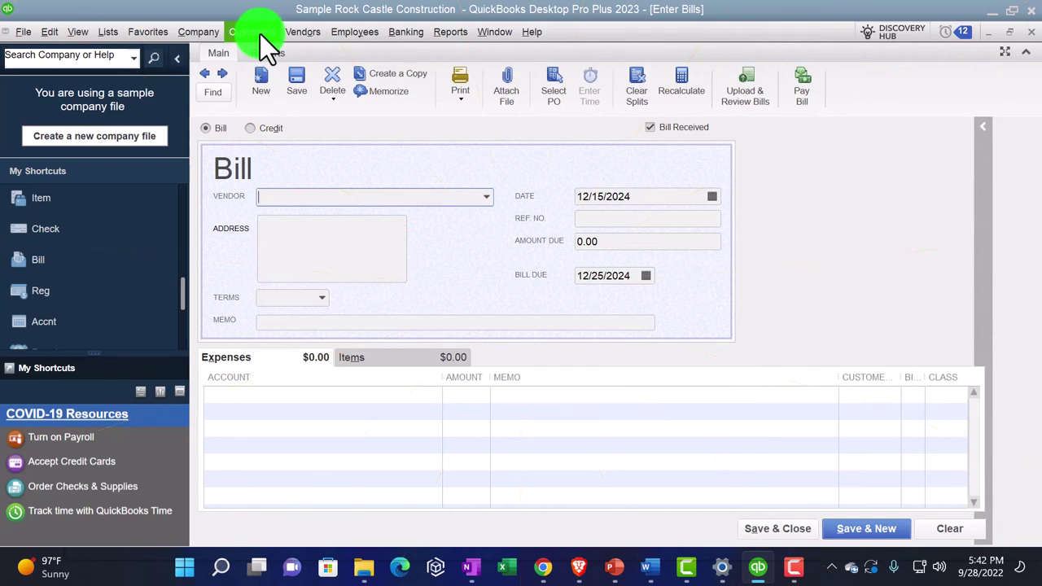
click(292, 33)
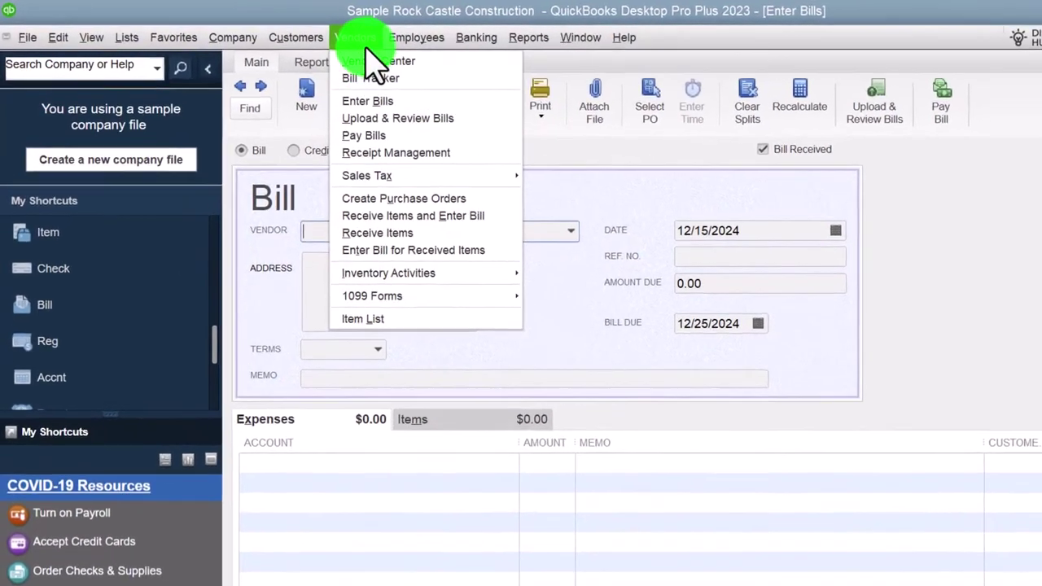
click(309, 35)
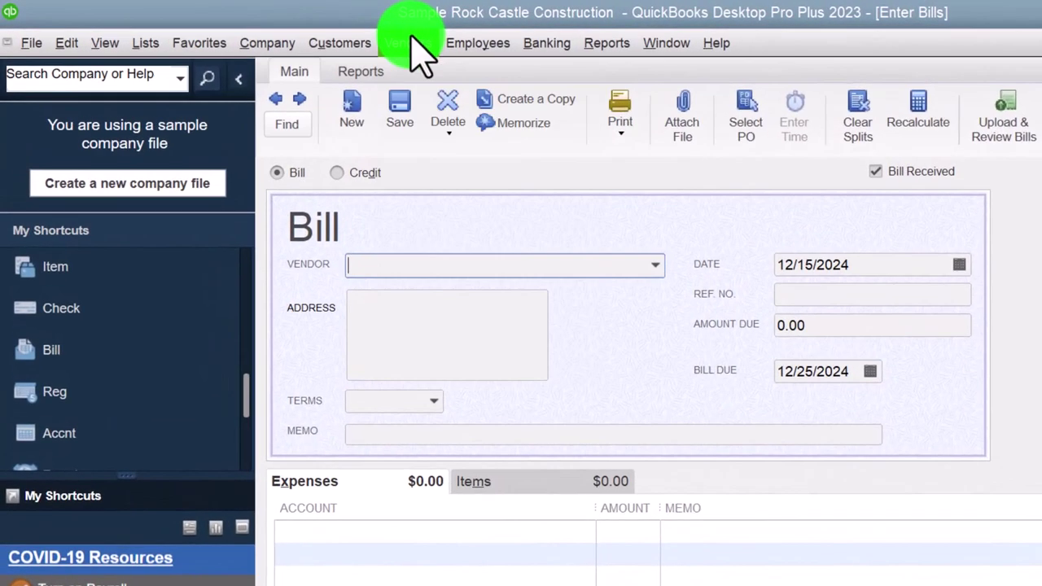
Step: Open the Accounts Payable register from the shortcuts and check where Use Register is listed among the Banking commands
click(79, 407)
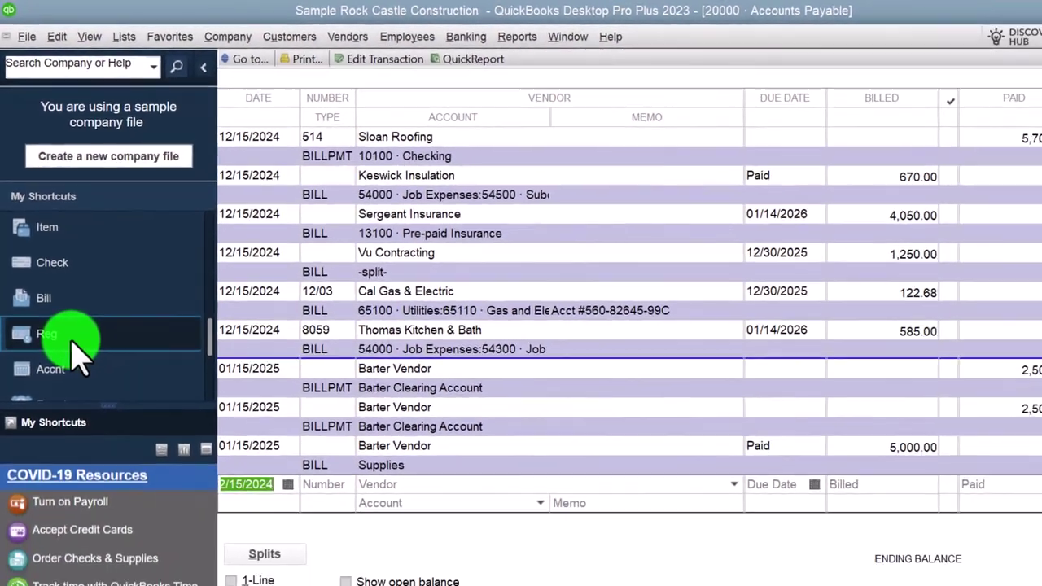
scroll(90, 416, down, 1)
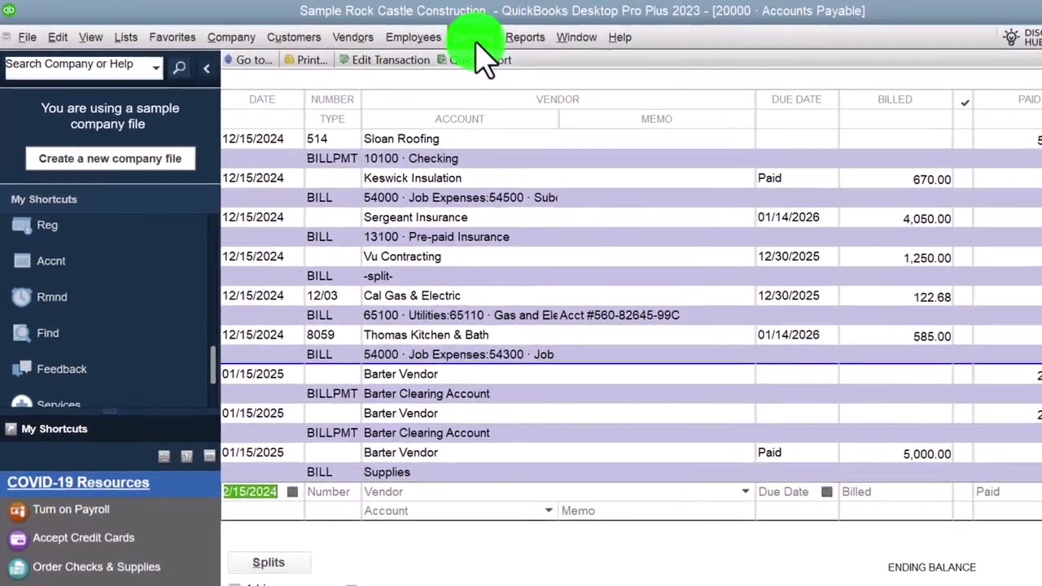
click(430, 35)
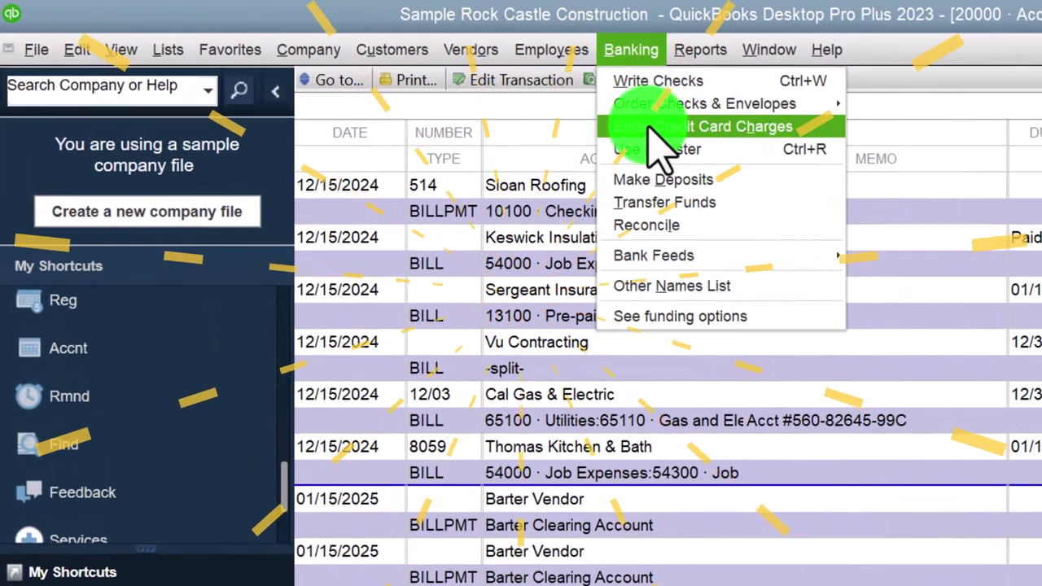
click(625, 51)
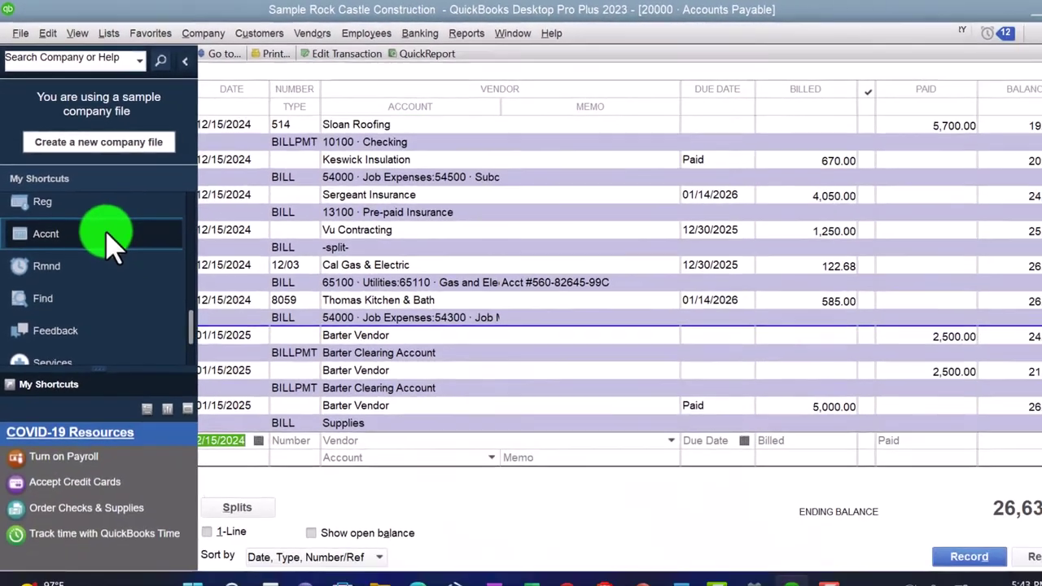
Step: Open the Chart of Accounts from the shortcuts and check where it is listed among the Lists commands
click(163, 350)
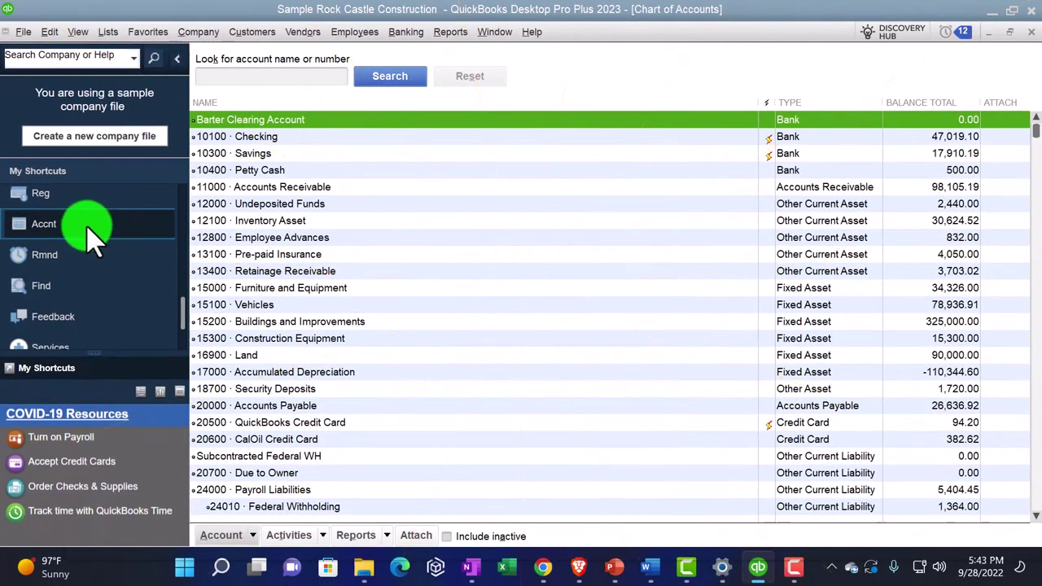
click(110, 31)
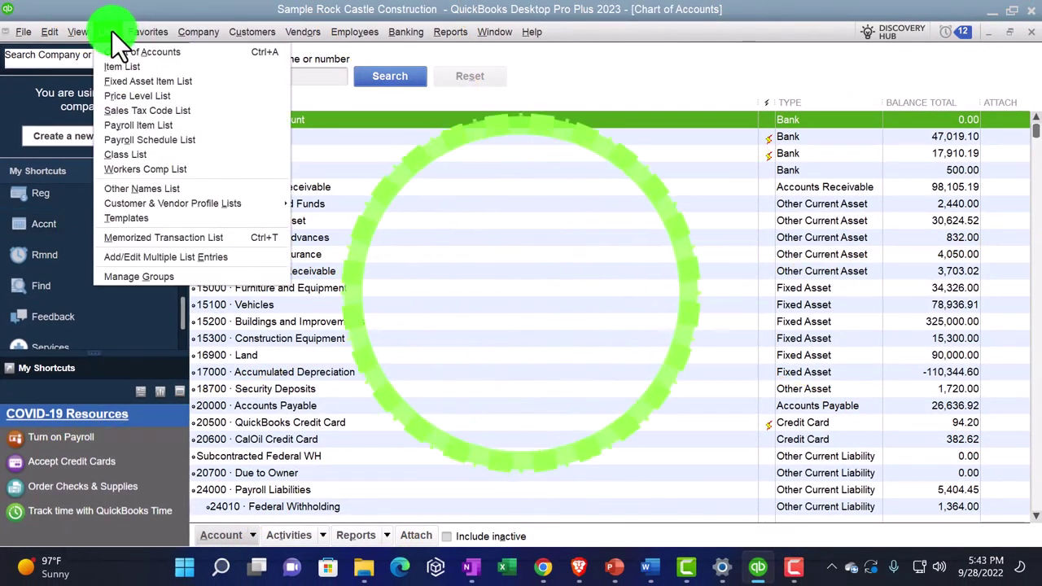
click(116, 30)
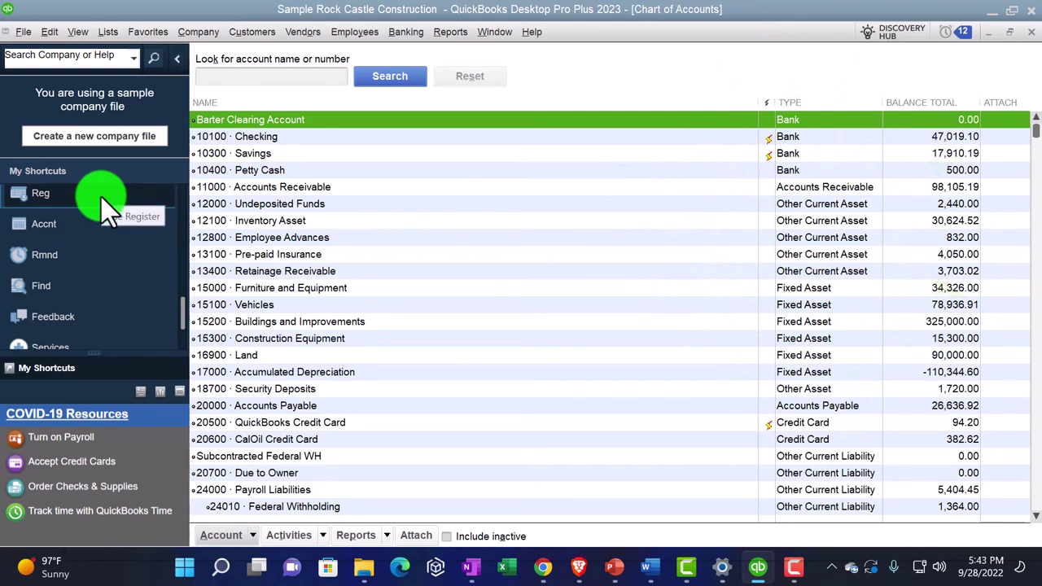
Step: View the Reminders window from the shortcuts and close it, then bring up the Find window the same way
click(78, 251)
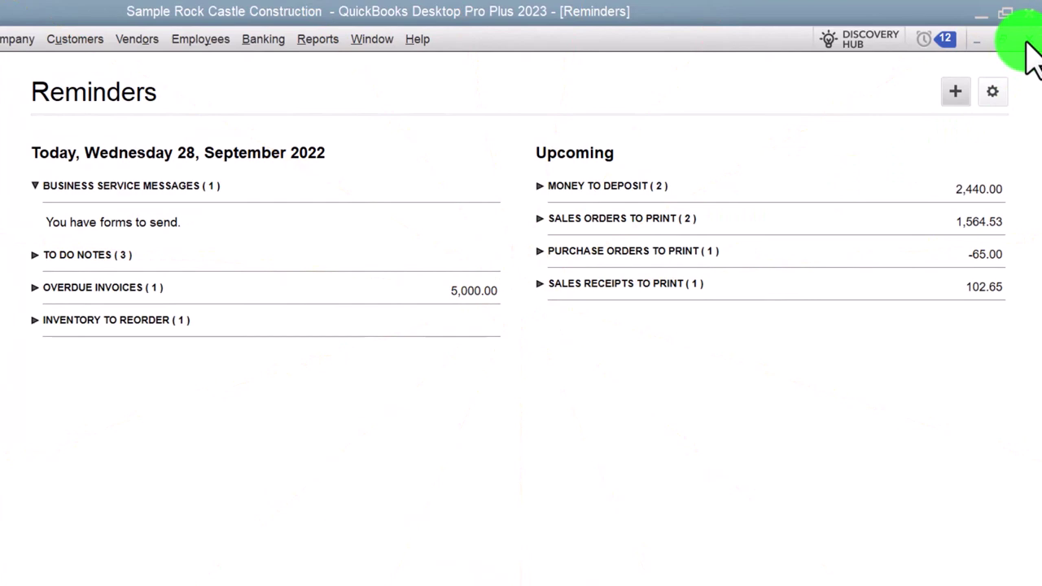
click(1026, 40)
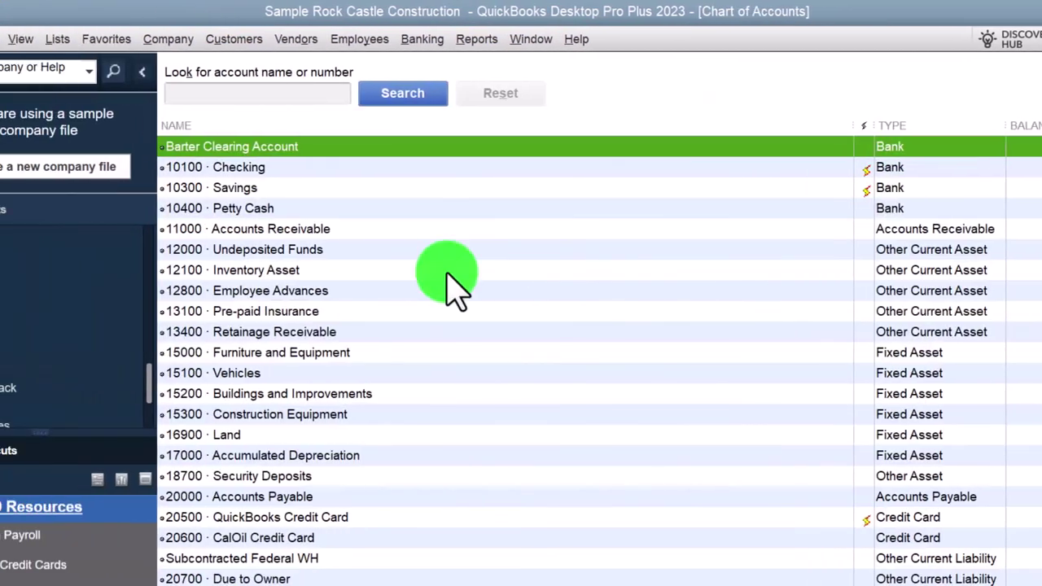
scroll(151, 326, down, 3)
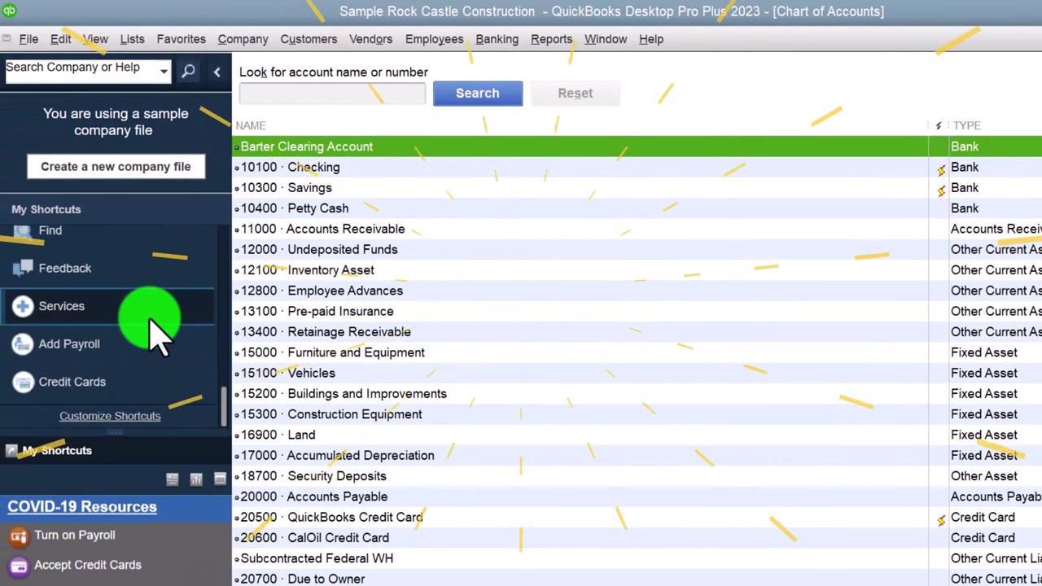
scroll(118, 318, up, 3)
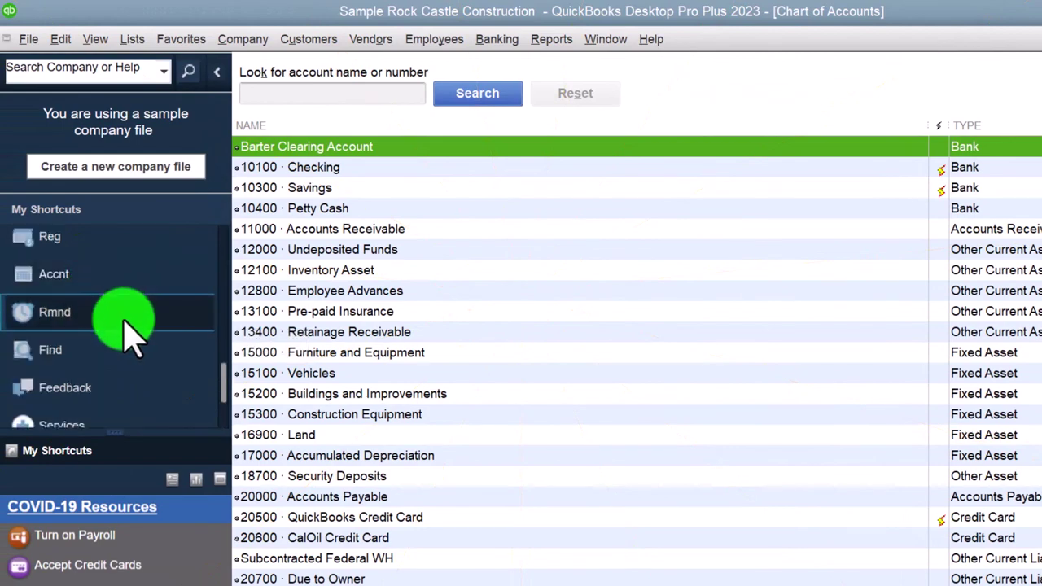
click(77, 358)
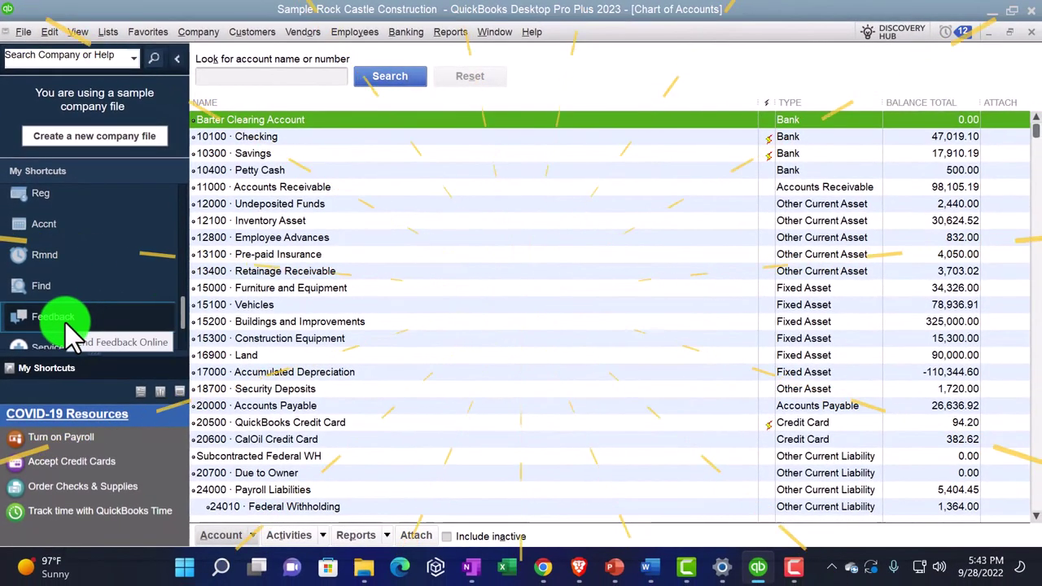
Step: View the QuickBooks Feedback form and the Products and Services page from the shortcuts, closing each one
click(65, 321)
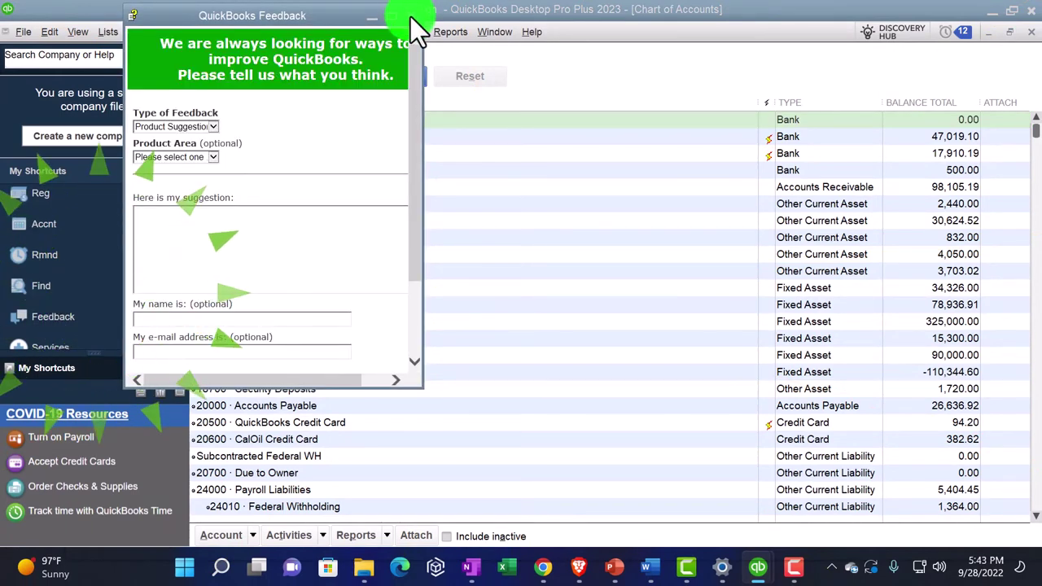
click(410, 17)
click(77, 259)
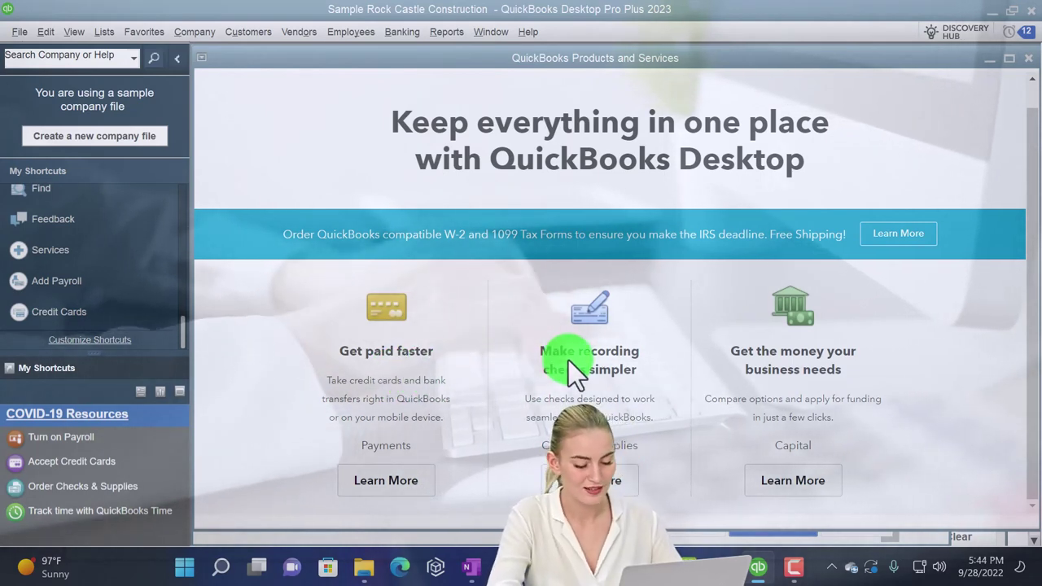
click(1028, 57)
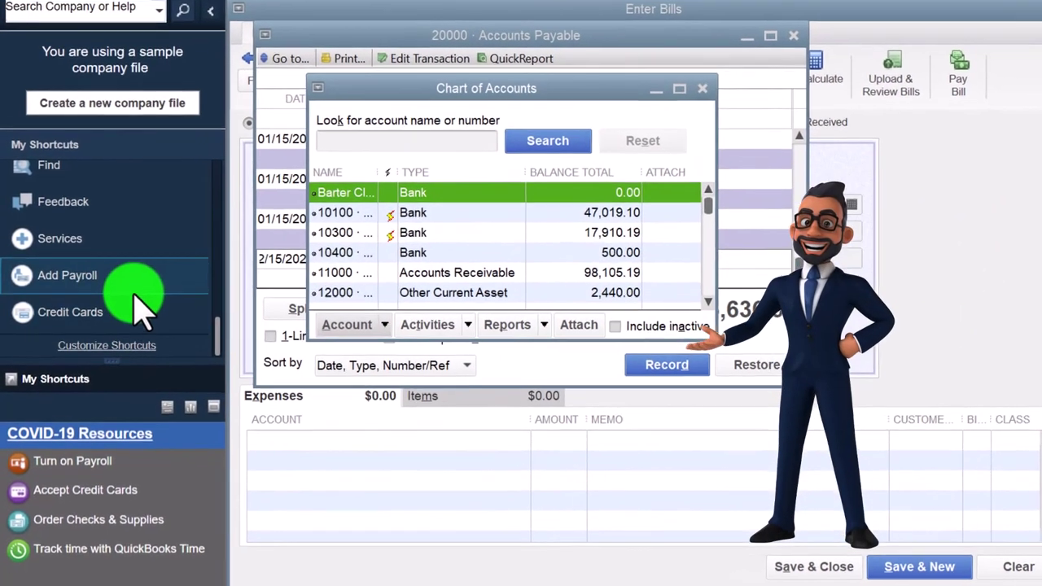
Step: Reopen the Home page from the shortcuts and maximize its window
scroll(131, 333, up, 3)
scroll(140, 299, up, 3)
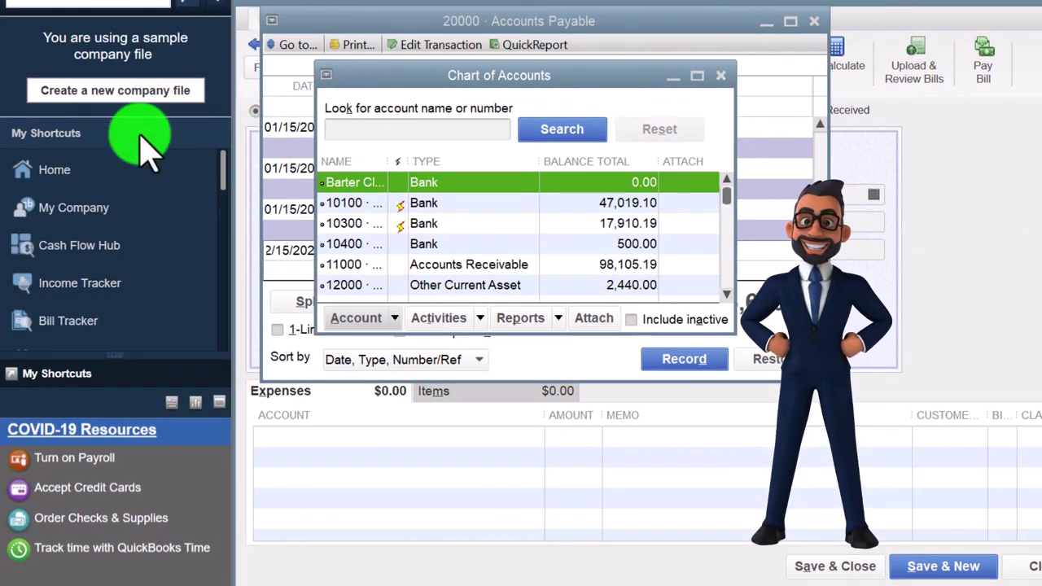
click(49, 168)
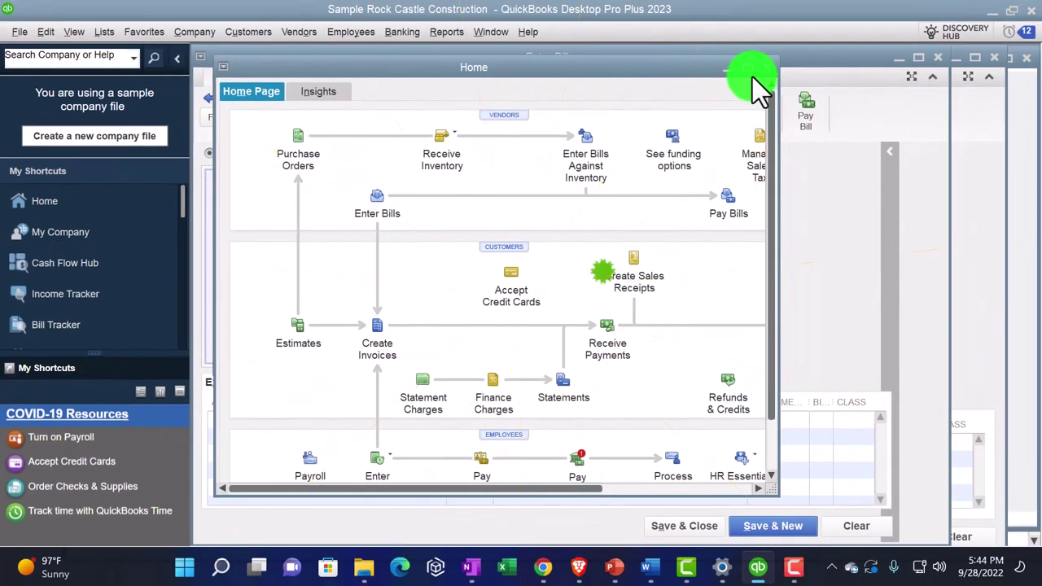
click(753, 65)
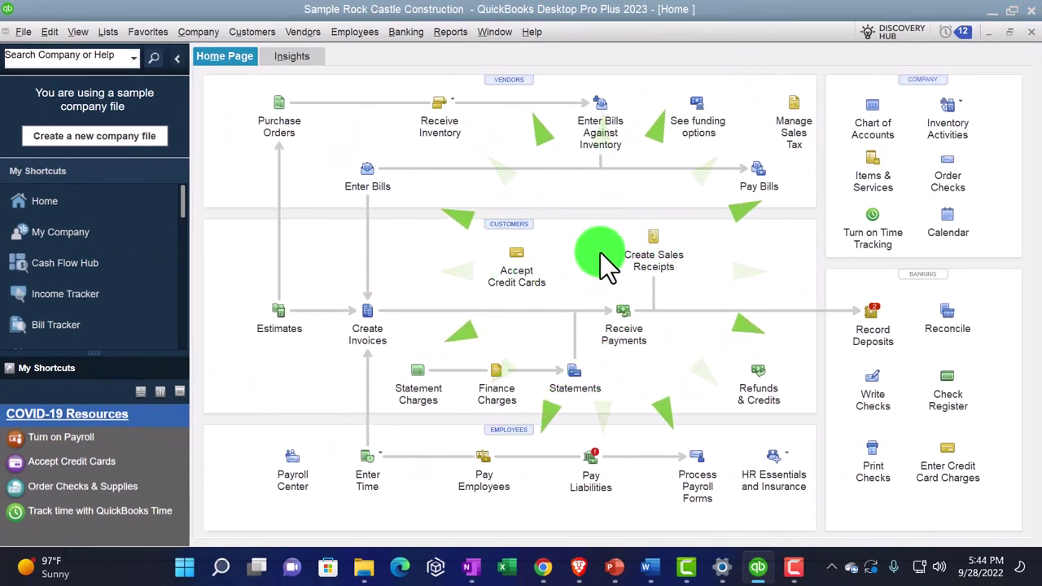